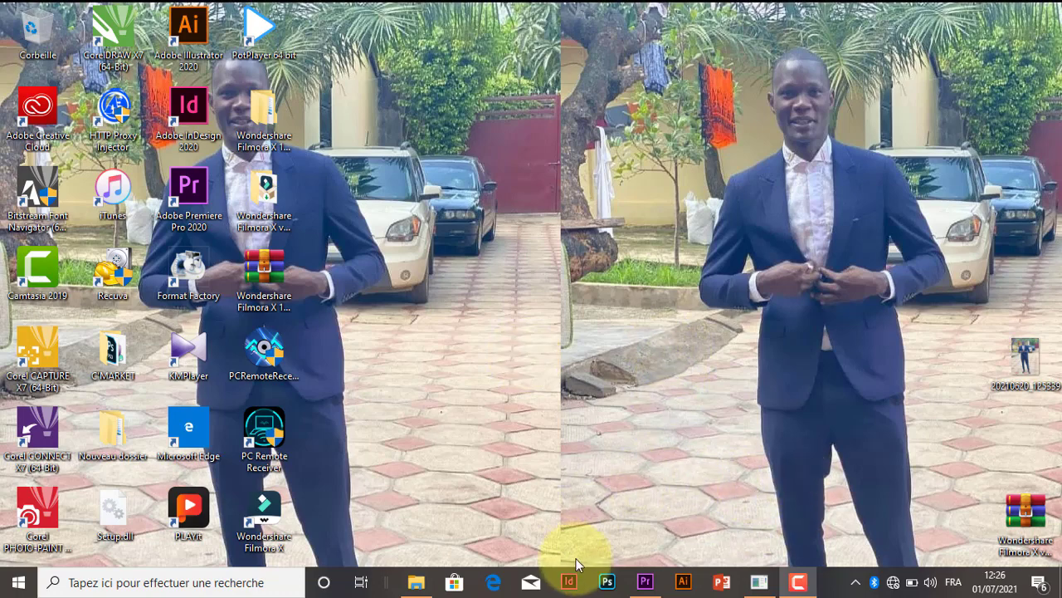
Switch to the Effets workspace in Adobe Premiere Pro and expand Objets graphiques essentiels in place of Effets
{"action": "left_click", "coordinate": [645, 582]}
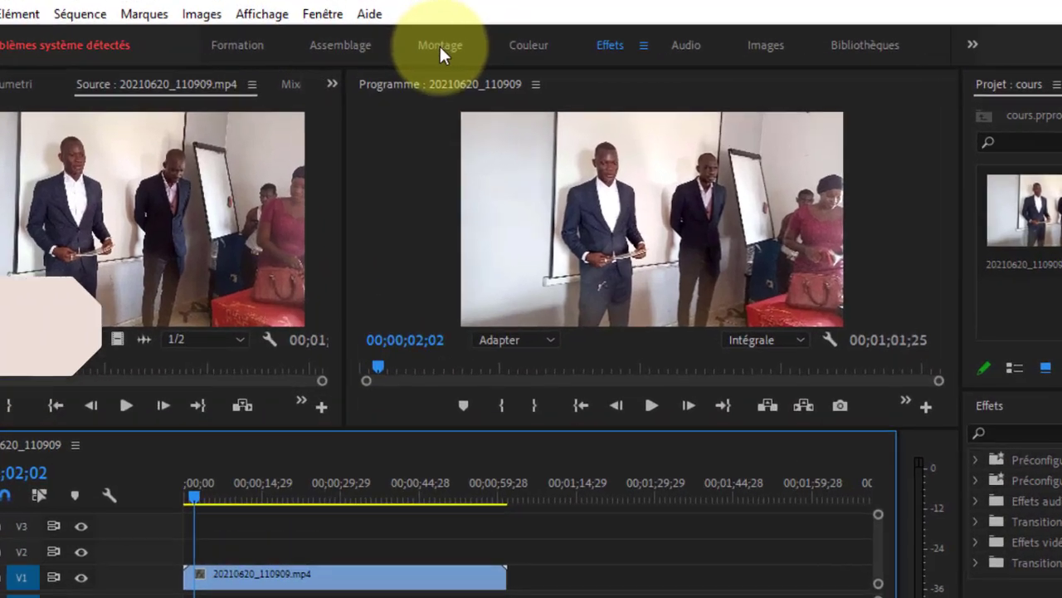
{"action": "left_click", "coordinate": [440, 47]}
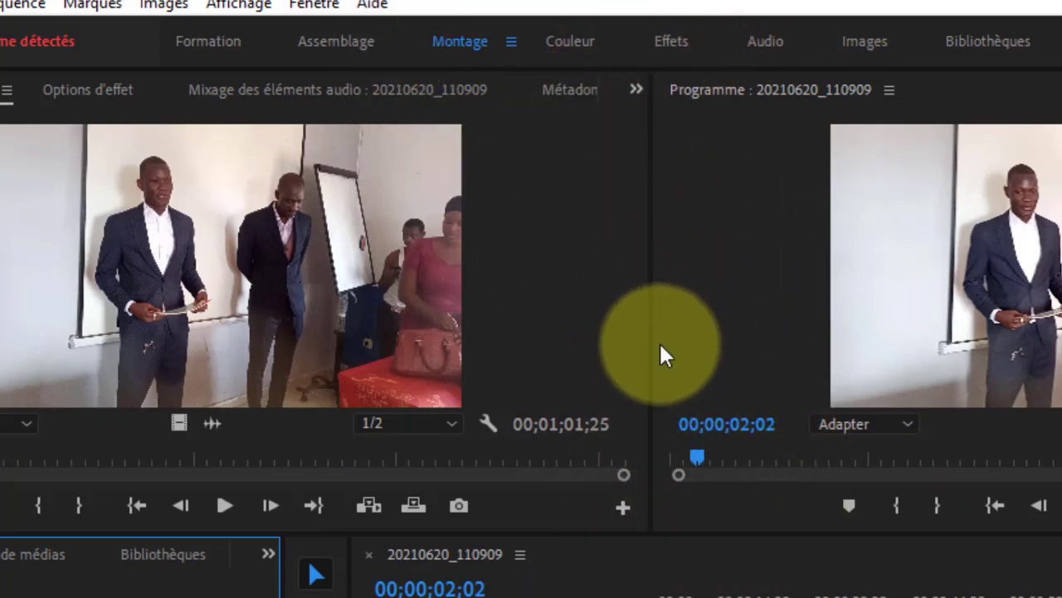
{"action": "left_click", "coordinate": [672, 39]}
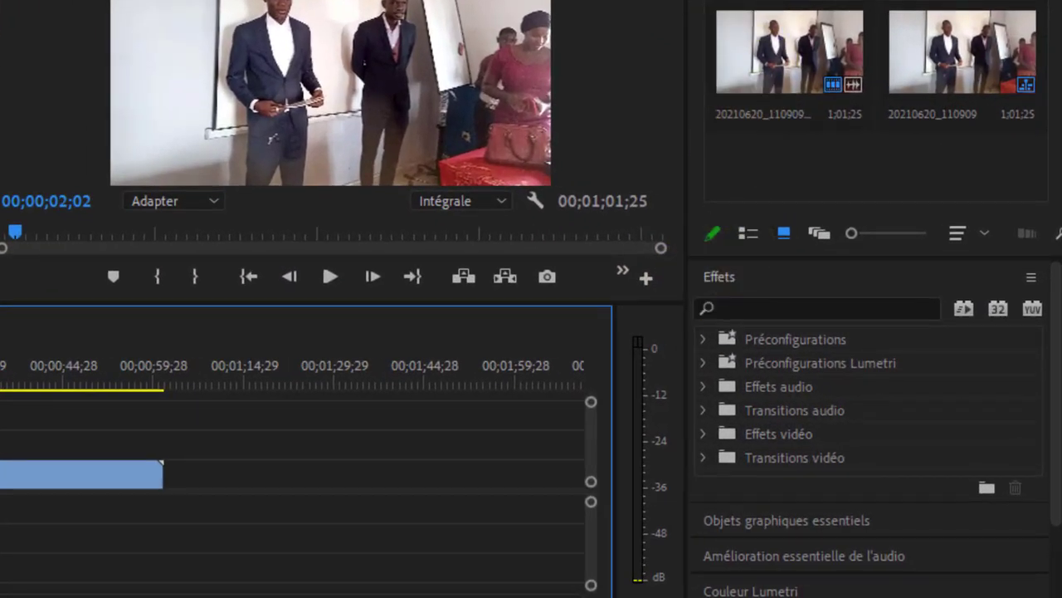
{"action": "left_click", "coordinate": [721, 275]}
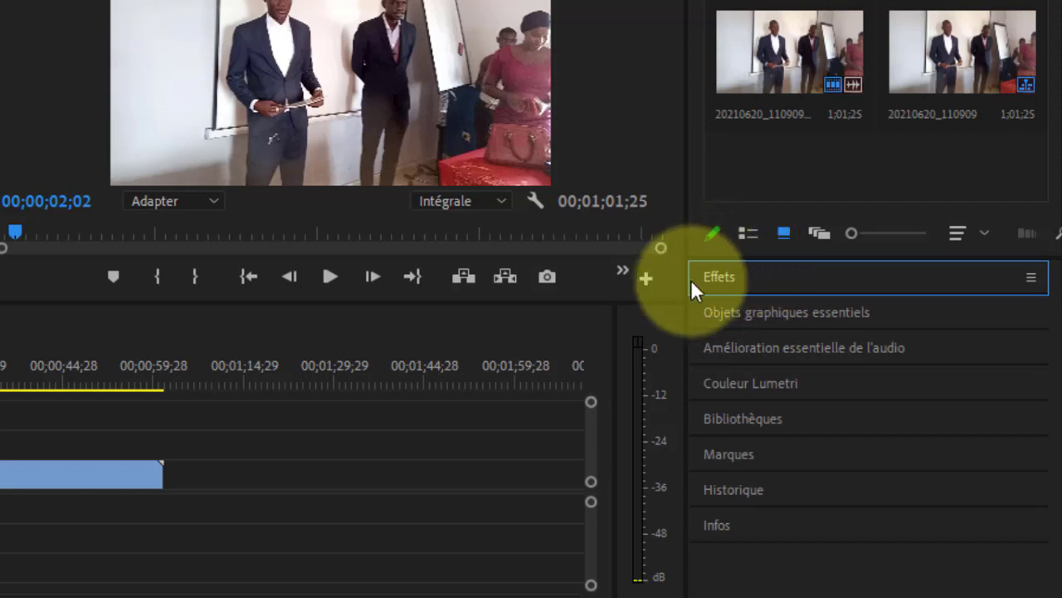
{"action": "left_click", "coordinate": [805, 312]}
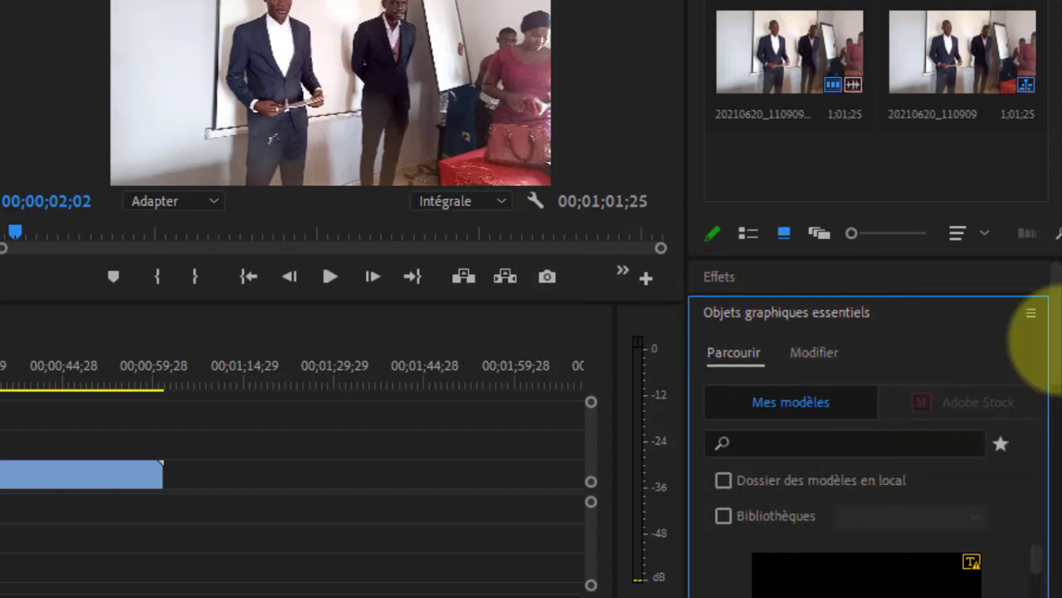
Examine the motion graphics templates available under Mes modèles in Objets graphiques essentiels
{"action": "scroll", "coordinate": [1044, 390], "scroll_direction": "down", "scroll_amount": 5}
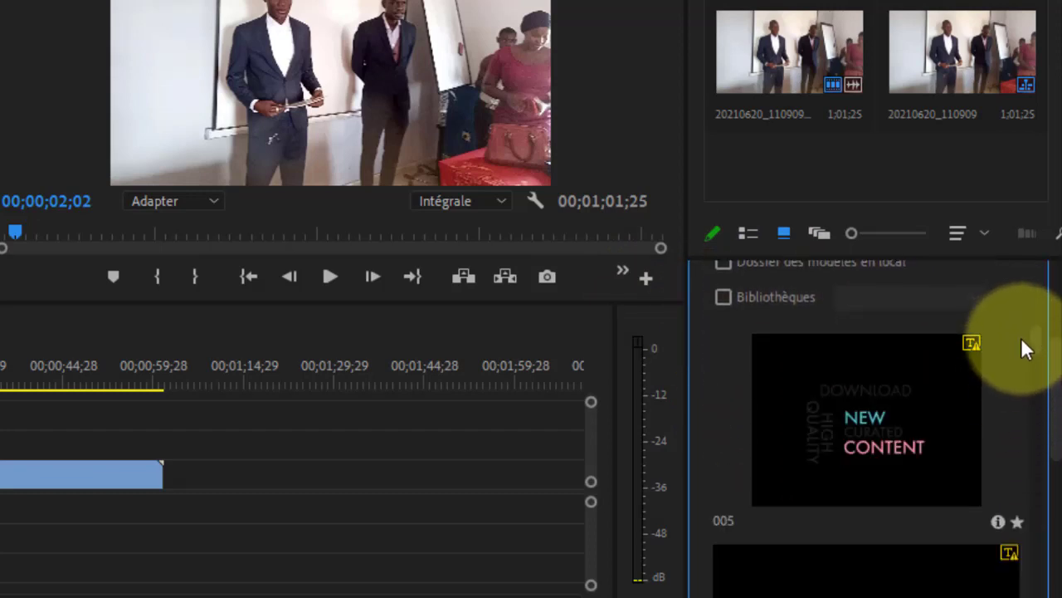
{"action": "left_click_drag", "start_coordinate": [1036, 353], "coordinate": [1033, 438]}
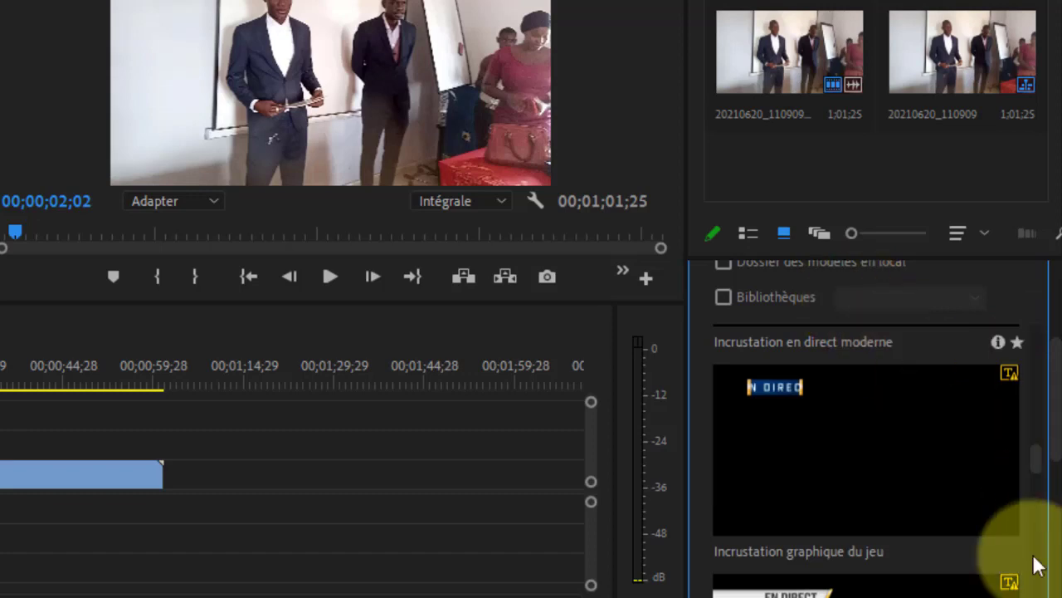
{"action": "left_click_drag", "start_coordinate": [1039, 465], "coordinate": [1038, 439]}
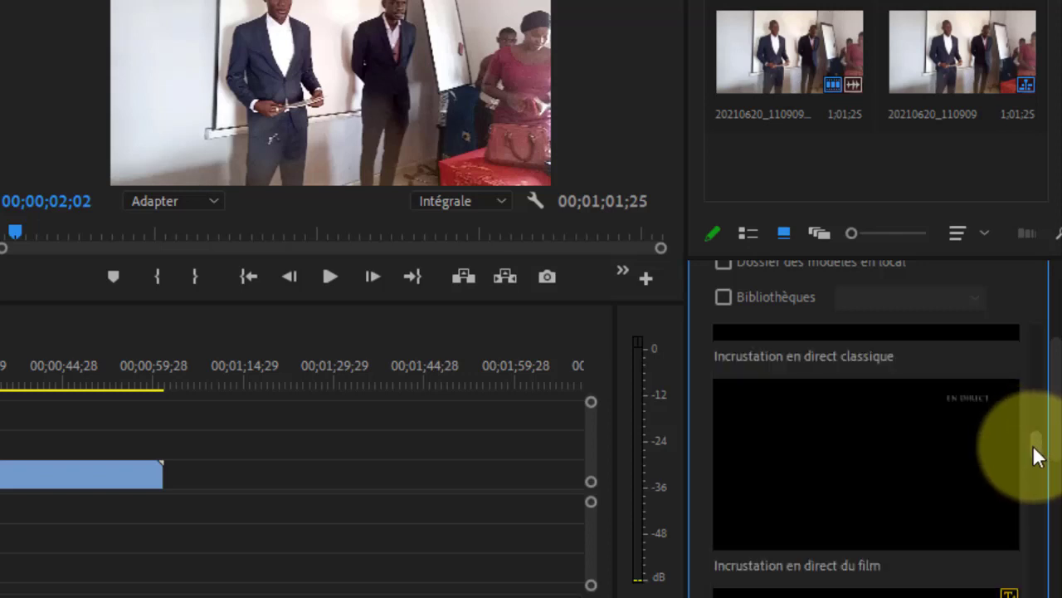
{"action": "left_click_drag", "start_coordinate": [1034, 455], "coordinate": [1043, 596]}
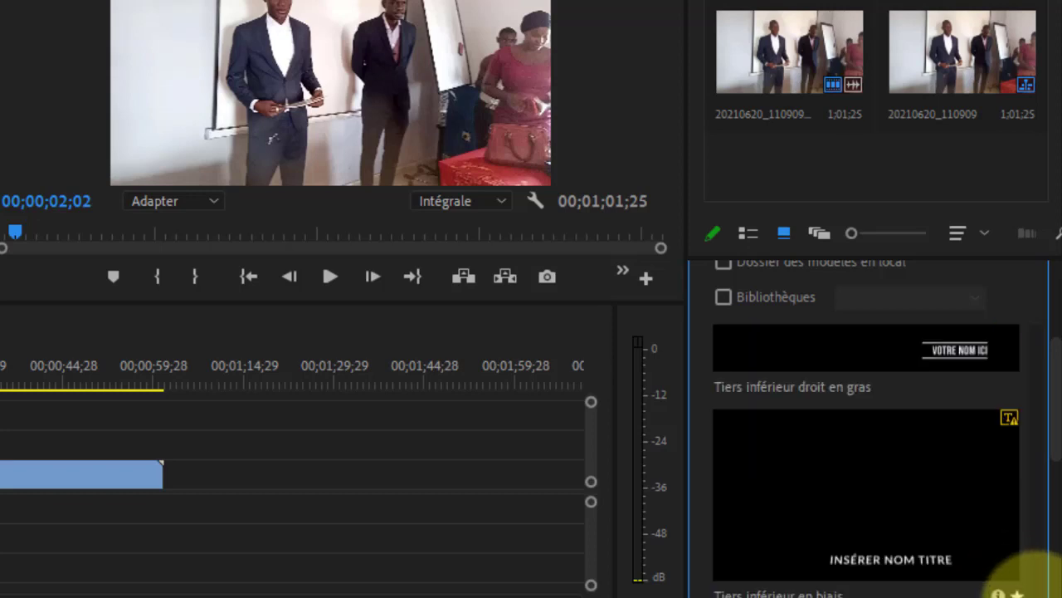
{"action": "scroll", "coordinate": [1037, 452], "scroll_direction": "down", "scroll_amount": 5}
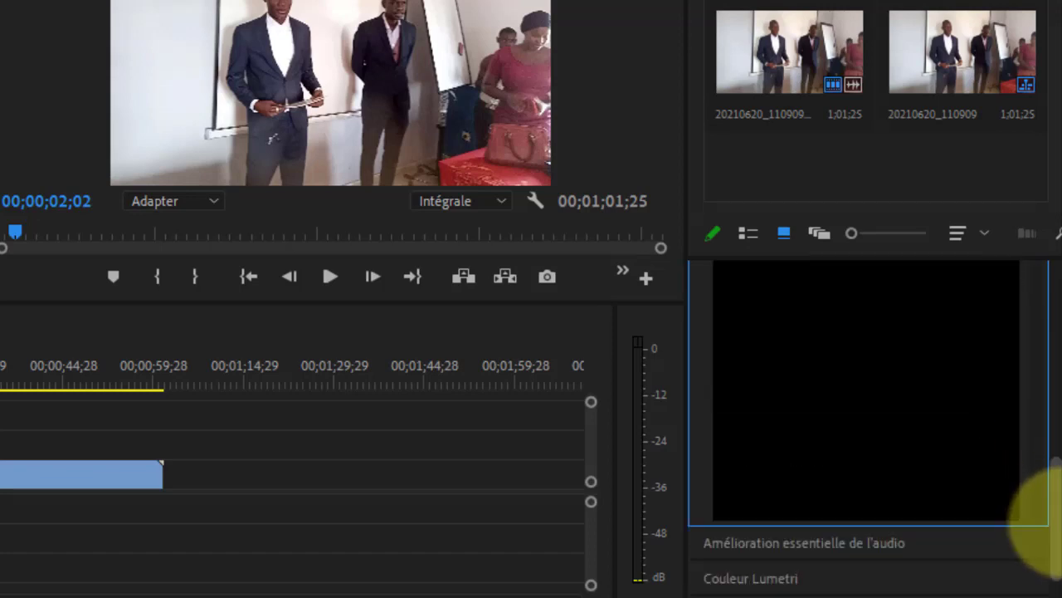
{"action": "left_click_drag", "start_coordinate": [1054, 514], "coordinate": [1054, 474]}
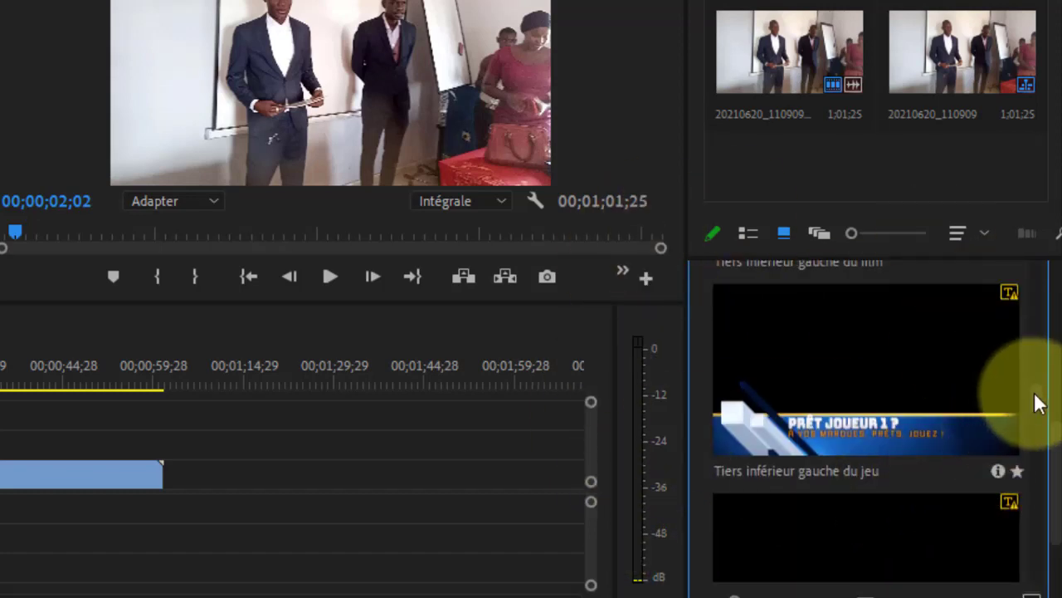
{"action": "scroll", "coordinate": [1029, 365], "scroll_direction": "up", "scroll_amount": 5}
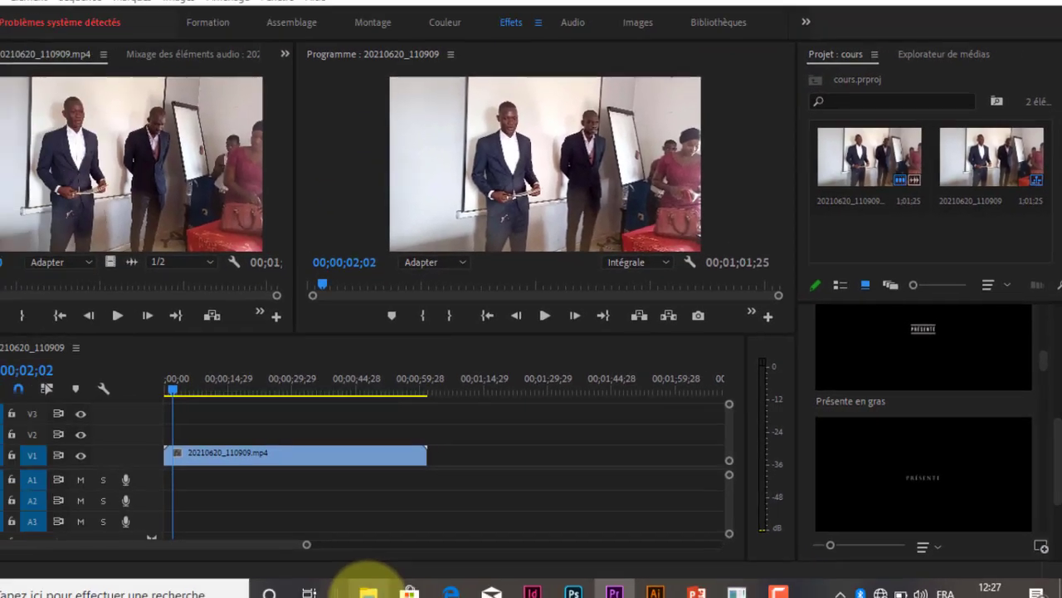
Switch to File Explorer and examine the MOGRT templates and preview videos in the ANIMATION folder of Téléchargements
{"action": "left_click", "coordinate": [367, 591]}
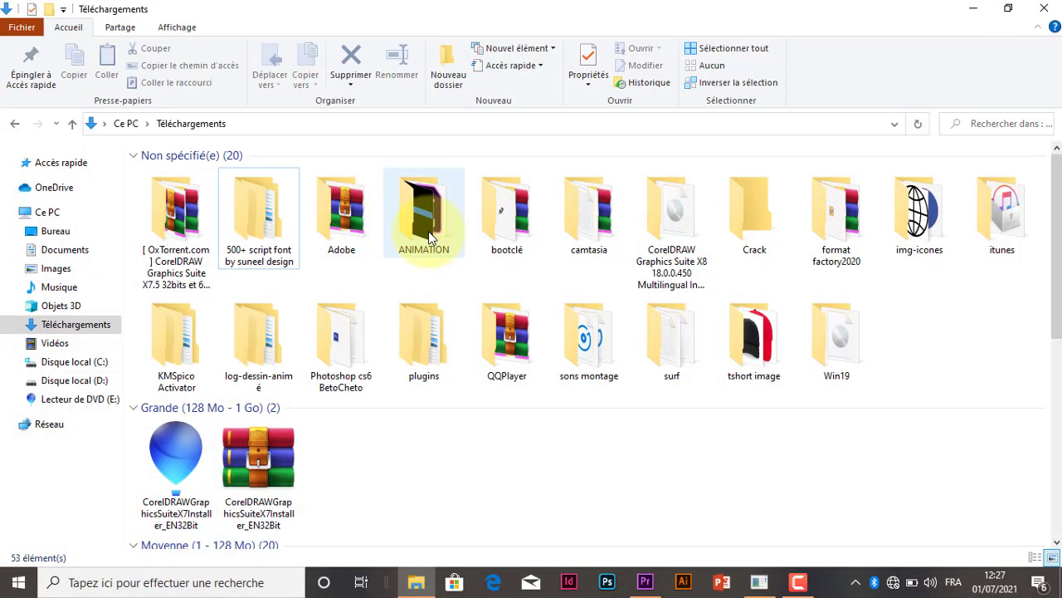
{"action": "double_click", "coordinate": [427, 228]}
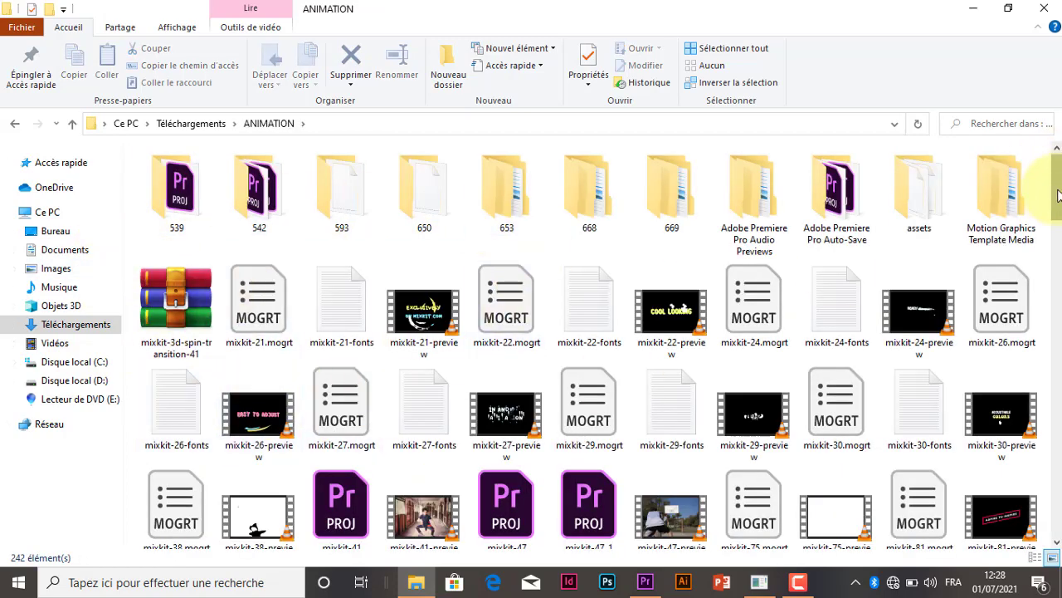
{"action": "mouse_move", "coordinate": [1057, 195]}
{"action": "left_mouse_down"}
{"action": "mouse_move", "coordinate": [1058, 228]}
{"action": "mouse_move", "coordinate": [1056, 203]}
{"action": "left_mouse_up"}
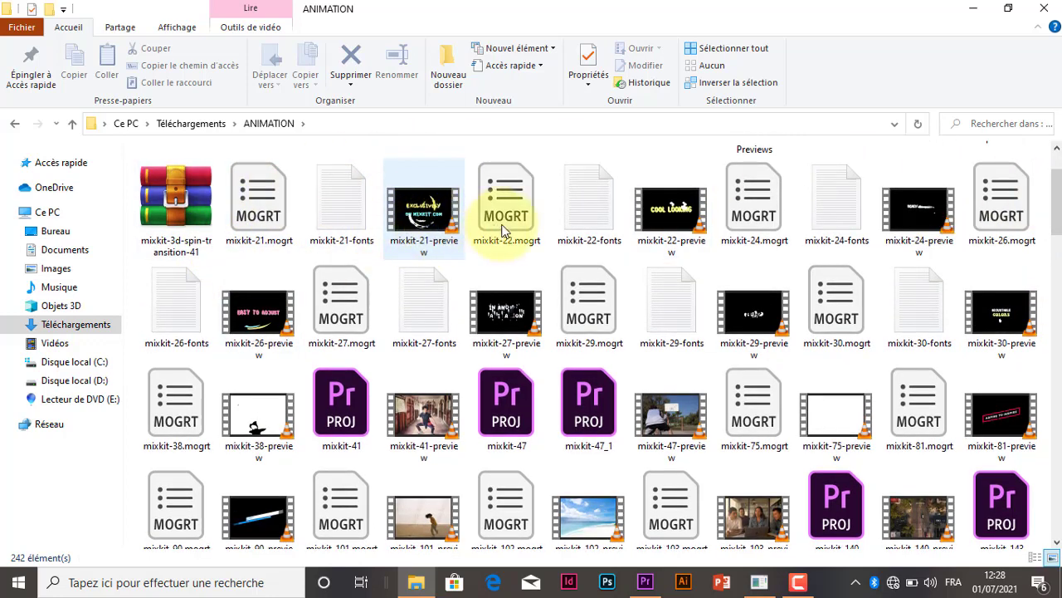
{"action": "mouse_move", "coordinate": [440, 204]}
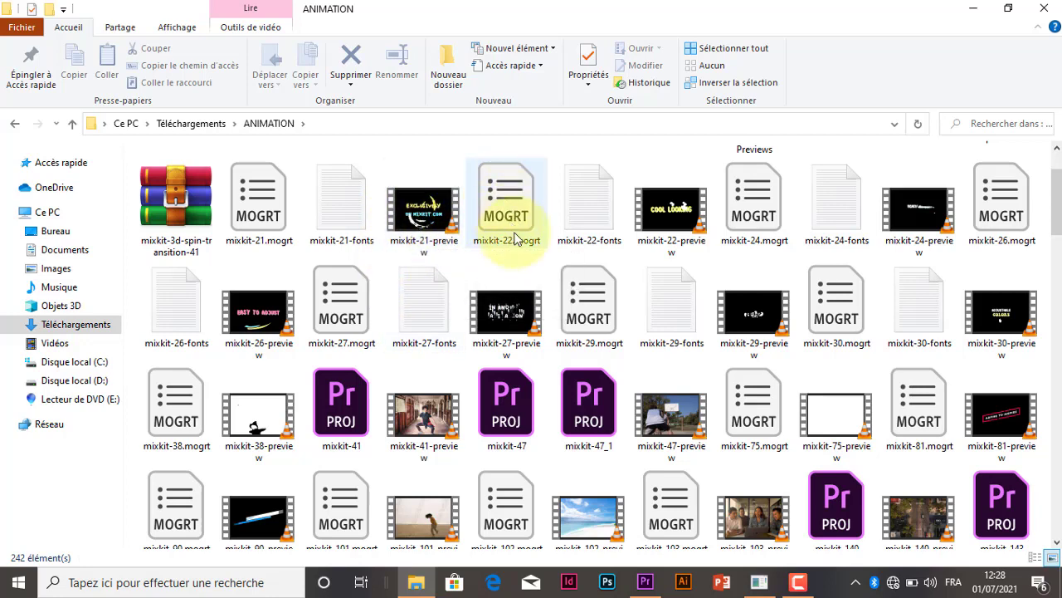
{"action": "left_click", "coordinate": [1056, 147]}
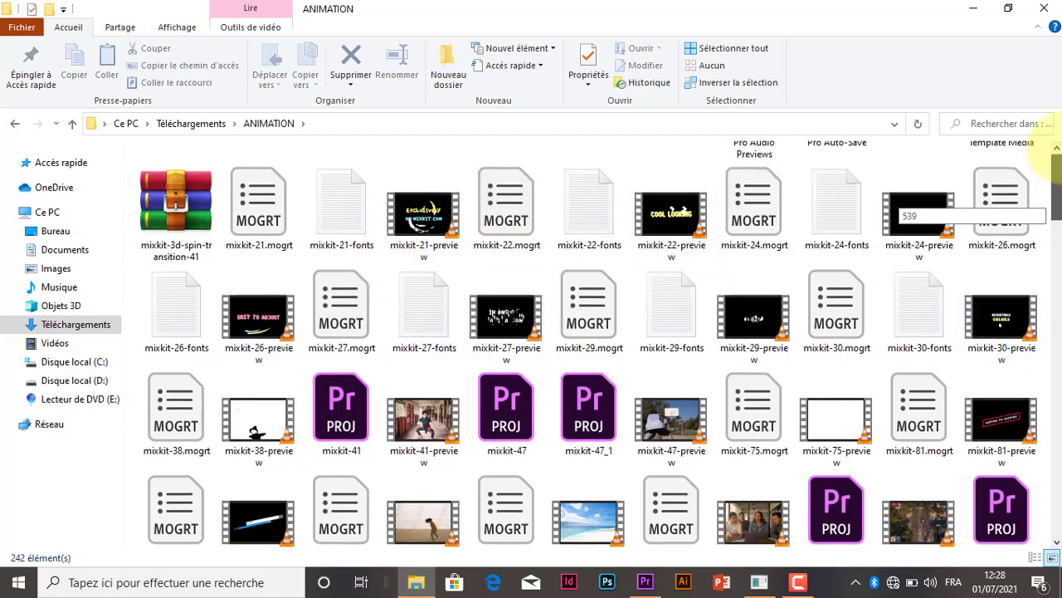
{"action": "left_click", "coordinate": [14, 124]}
{"action": "left_click", "coordinate": [971, 7]}
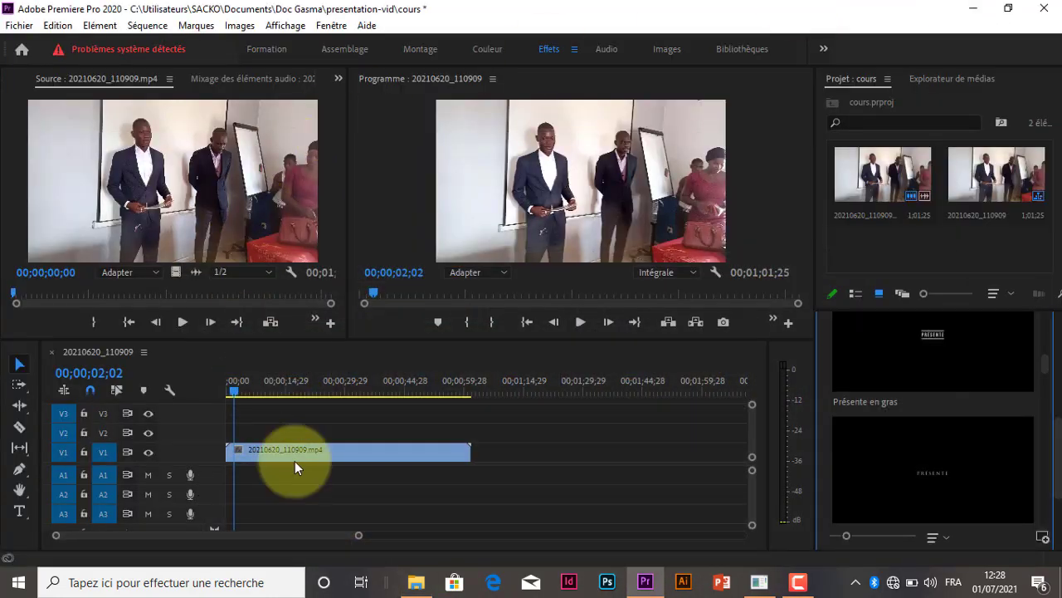
Try to install the mixkit-75.mogrt template from the ANIMATION folder, declining to replace the existing file
{"action": "scroll", "coordinate": [1047, 339], "scroll_direction": "up", "scroll_amount": 5}
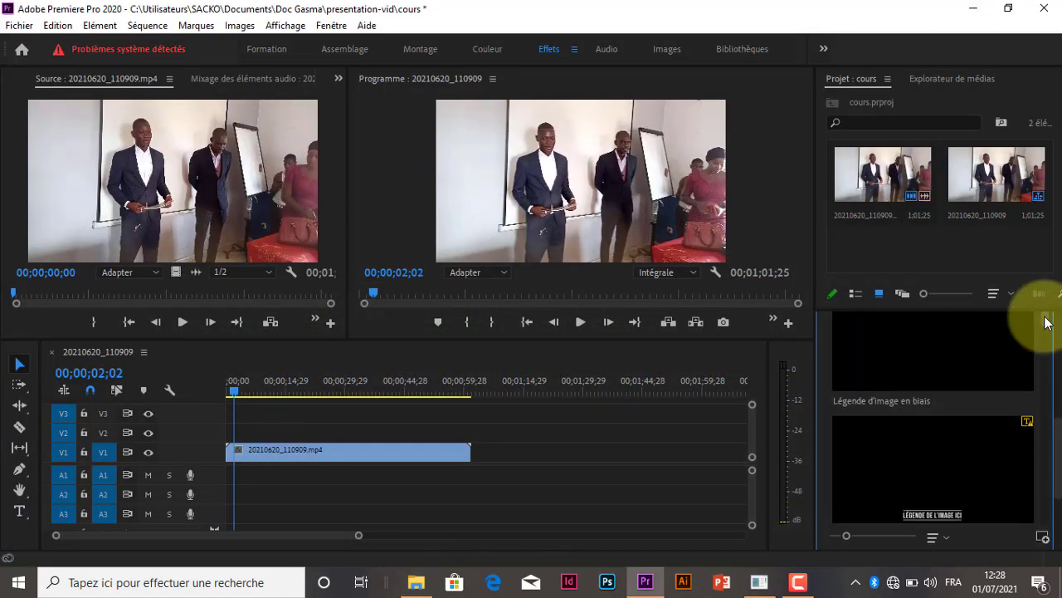
{"action": "scroll", "coordinate": [1046, 310], "scroll_direction": "up", "scroll_amount": 2}
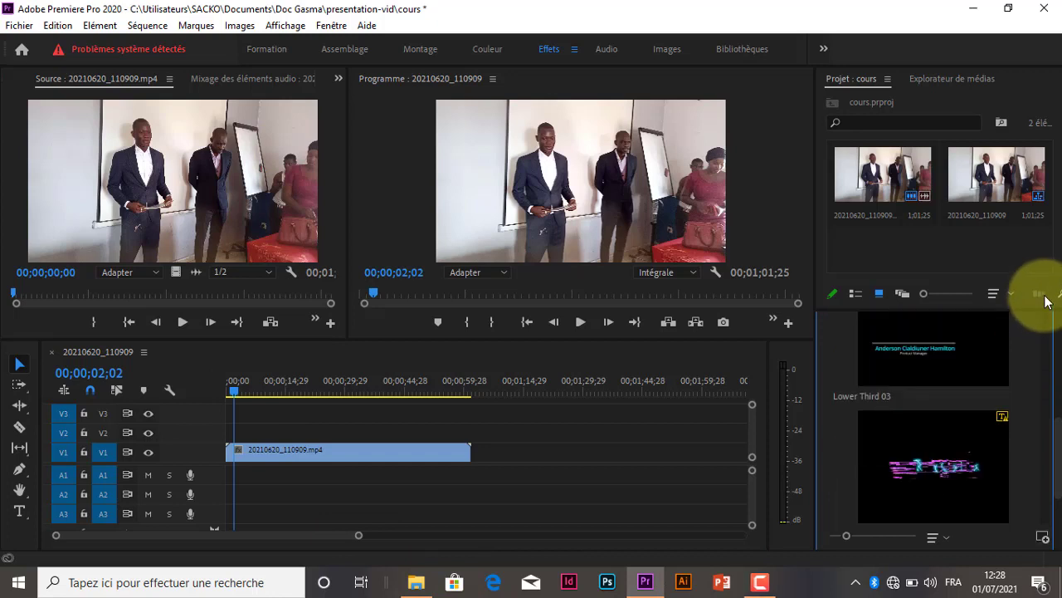
{"action": "scroll", "coordinate": [1046, 301], "scroll_direction": "up", "scroll_amount": 6}
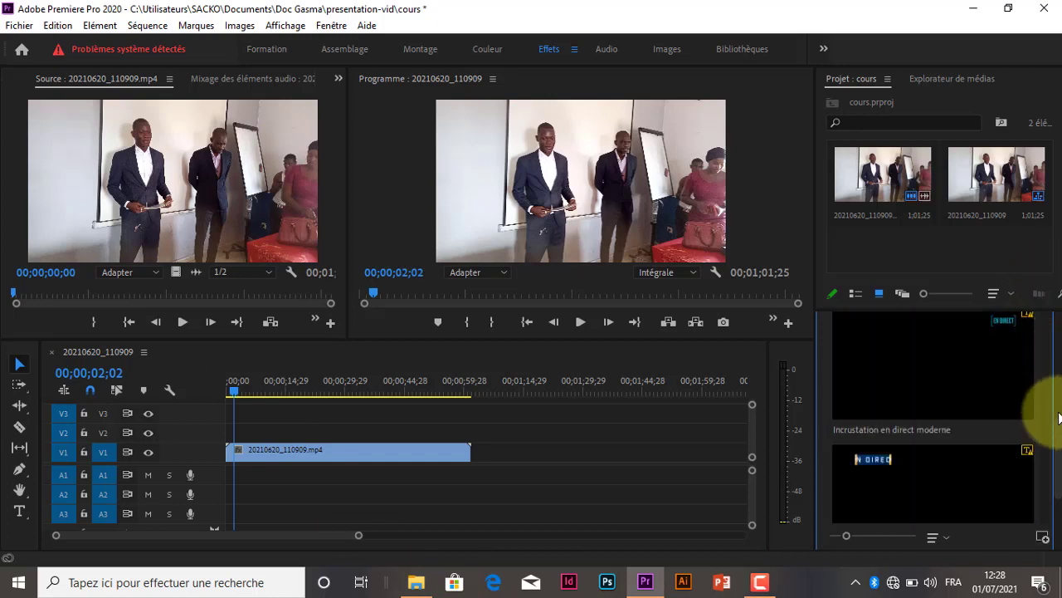
{"action": "scroll", "coordinate": [1037, 407], "scroll_direction": "up", "scroll_amount": 5}
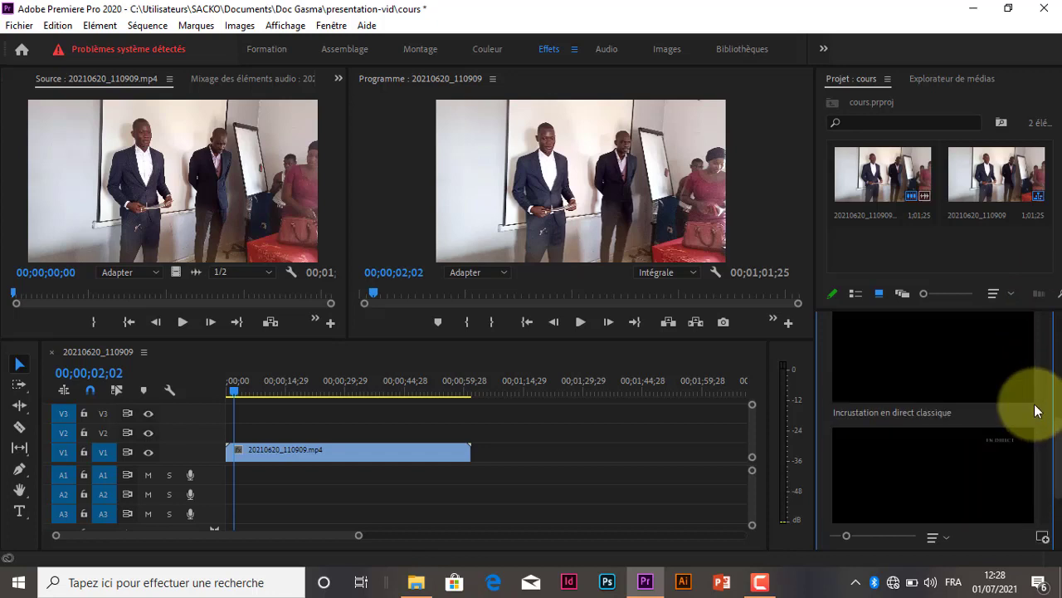
{"action": "scroll", "coordinate": [1038, 415], "scroll_direction": "up", "scroll_amount": 8}
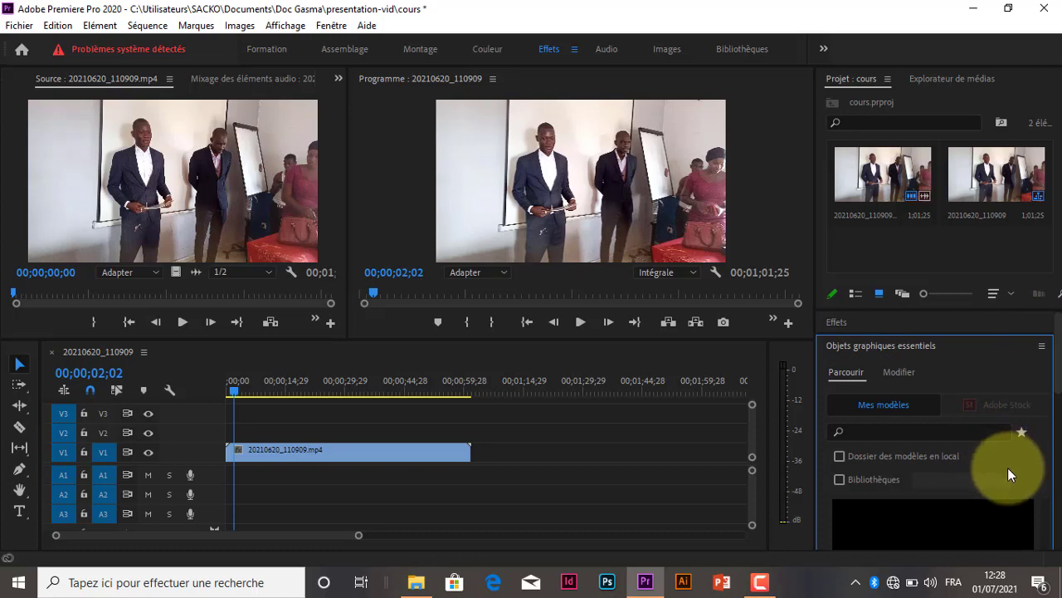
{"action": "scroll", "coordinate": [1052, 404], "scroll_direction": "down", "scroll_amount": 10}
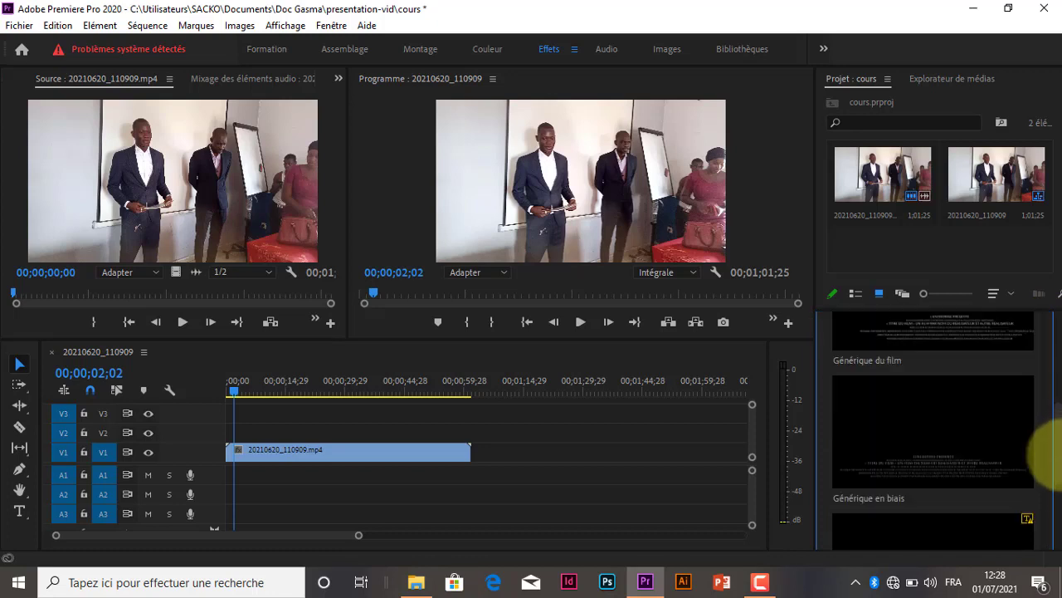
{"action": "scroll", "coordinate": [1056, 459], "scroll_direction": "down", "scroll_amount": 5}
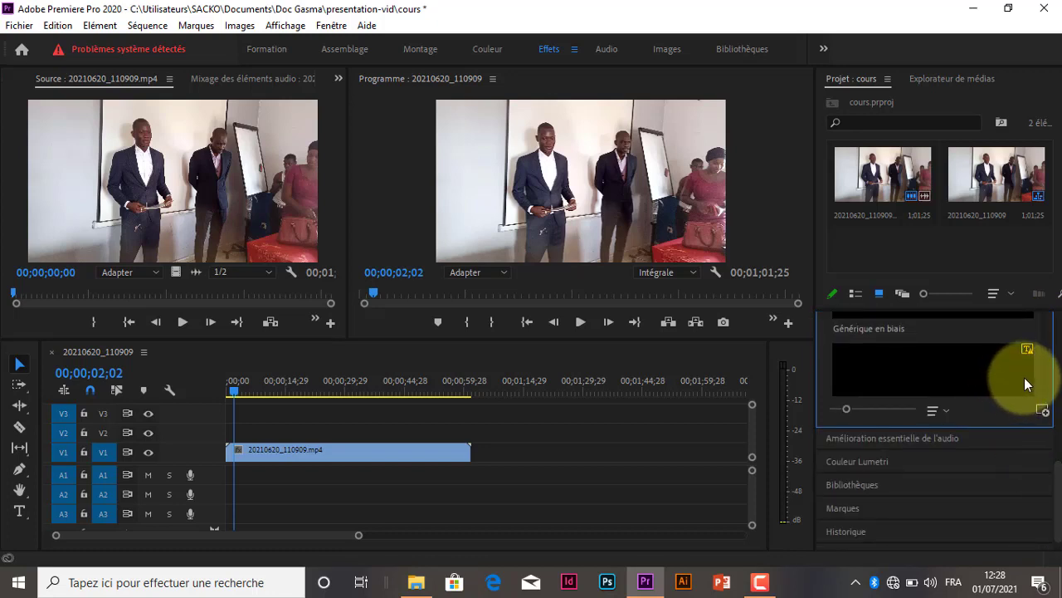
{"action": "scroll", "coordinate": [1026, 383], "scroll_direction": "down", "scroll_amount": 1}
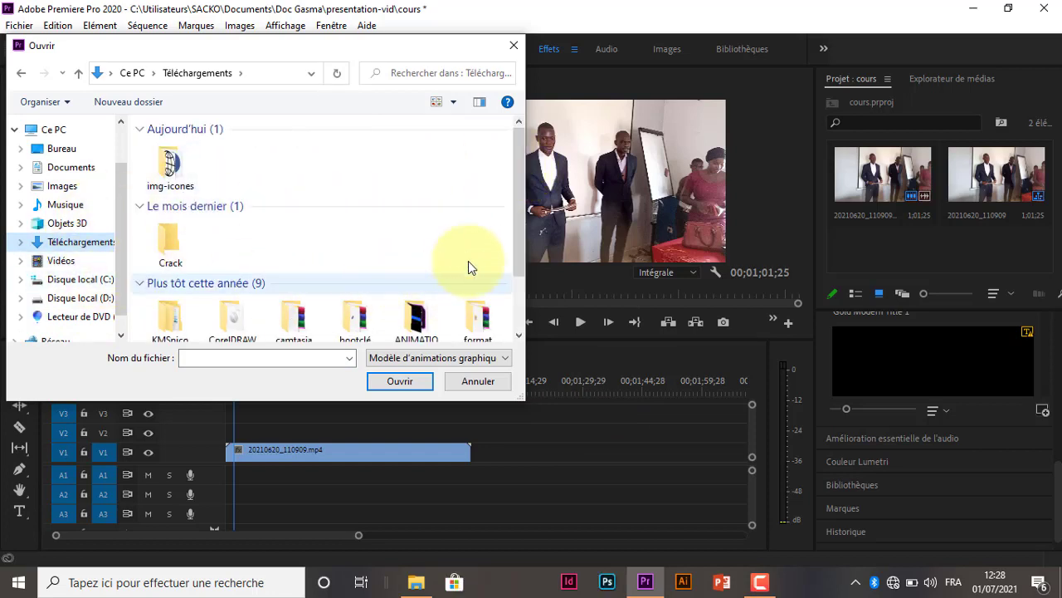
{"action": "left_click_drag", "start_coordinate": [517, 193], "coordinate": [507, 302]}
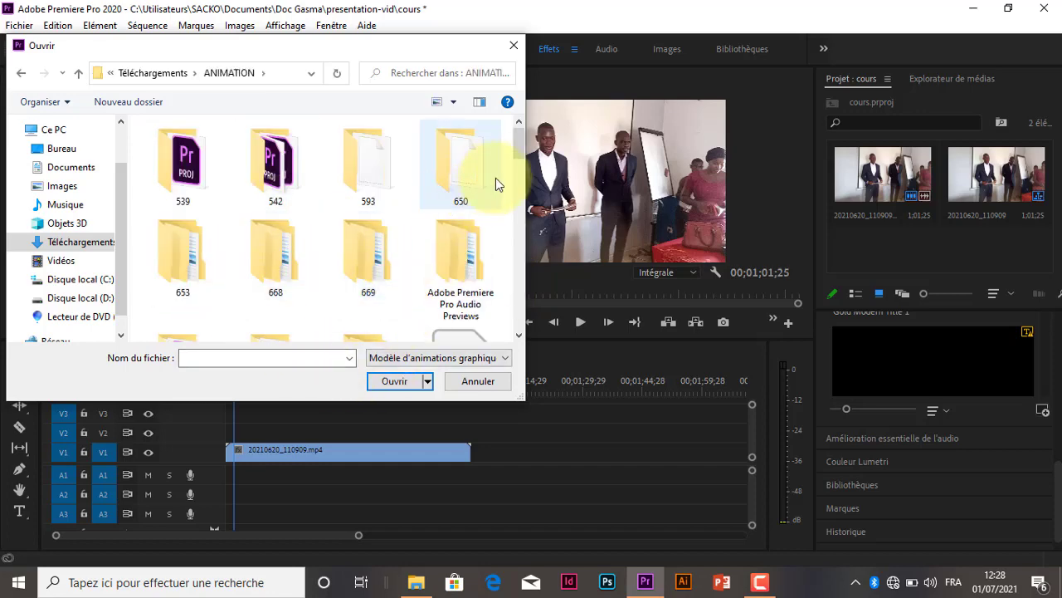
{"action": "left_click_drag", "start_coordinate": [521, 154], "coordinate": [522, 204]}
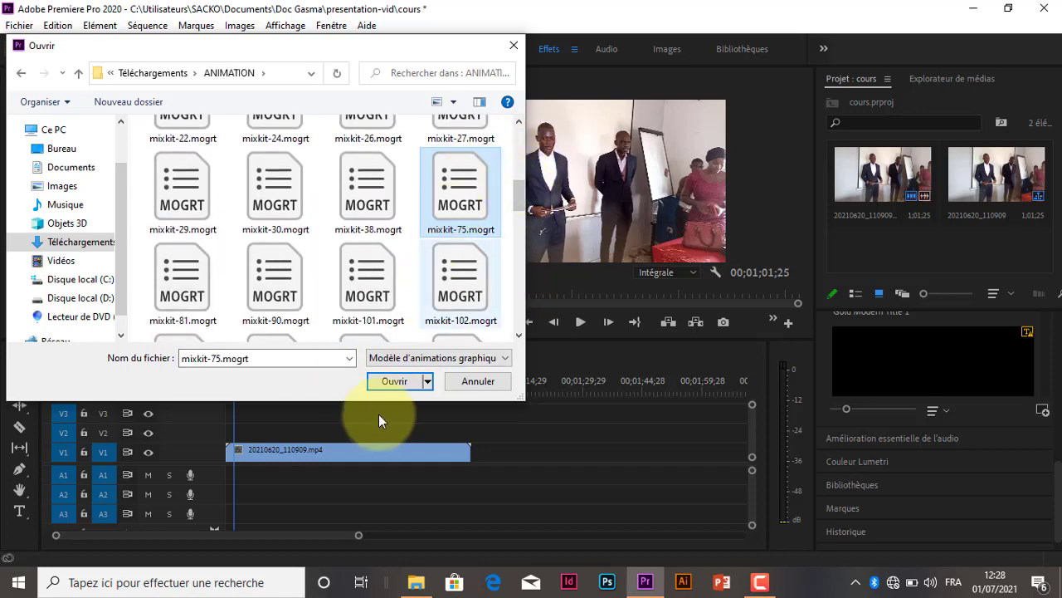
{"action": "left_click", "coordinate": [398, 381]}
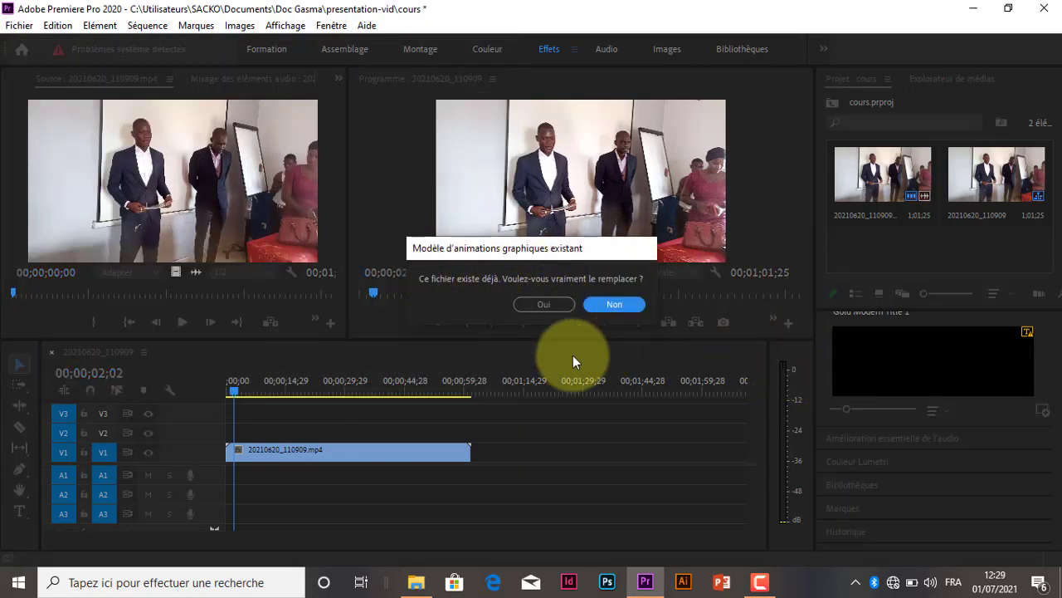
{"action": "left_click", "coordinate": [616, 304]}
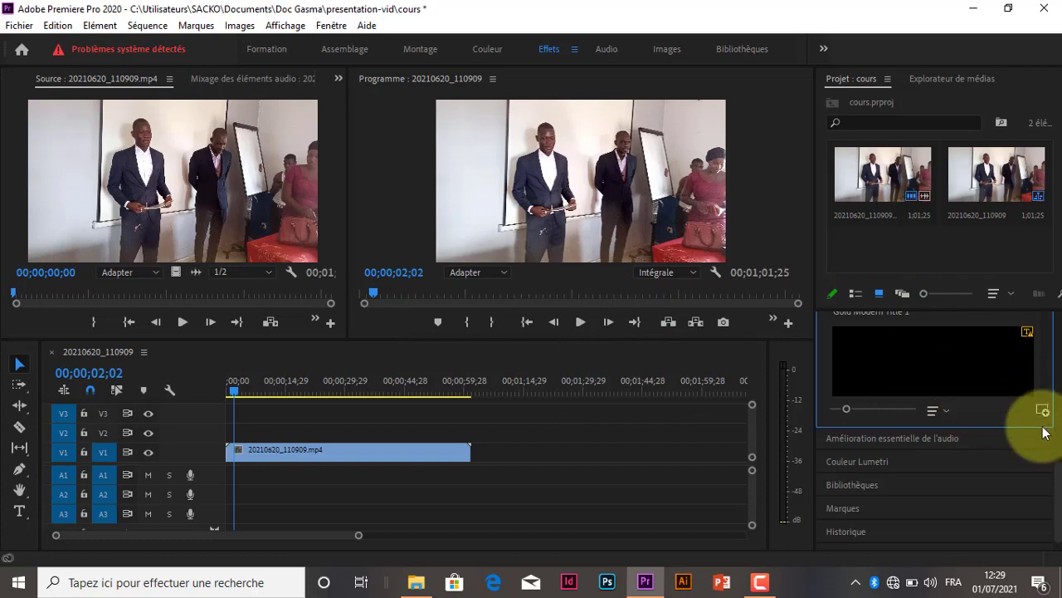
Add the Lower Third 04 template to track V2 above the video clip, starting at the playhead, and accept substitution of the missing font
{"action": "left_click_drag", "start_coordinate": [1060, 468], "coordinate": [1060, 334]}
{"action": "scroll", "coordinate": [1031, 458], "scroll_direction": "down", "scroll_amount": 1}
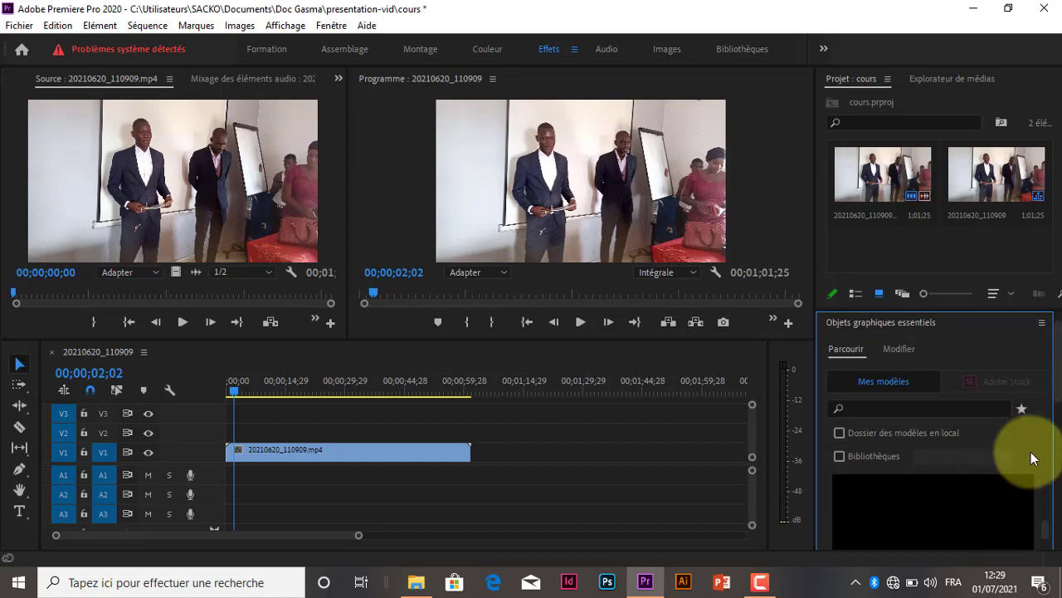
{"action": "scroll", "coordinate": [1050, 413], "scroll_direction": "down", "scroll_amount": 3}
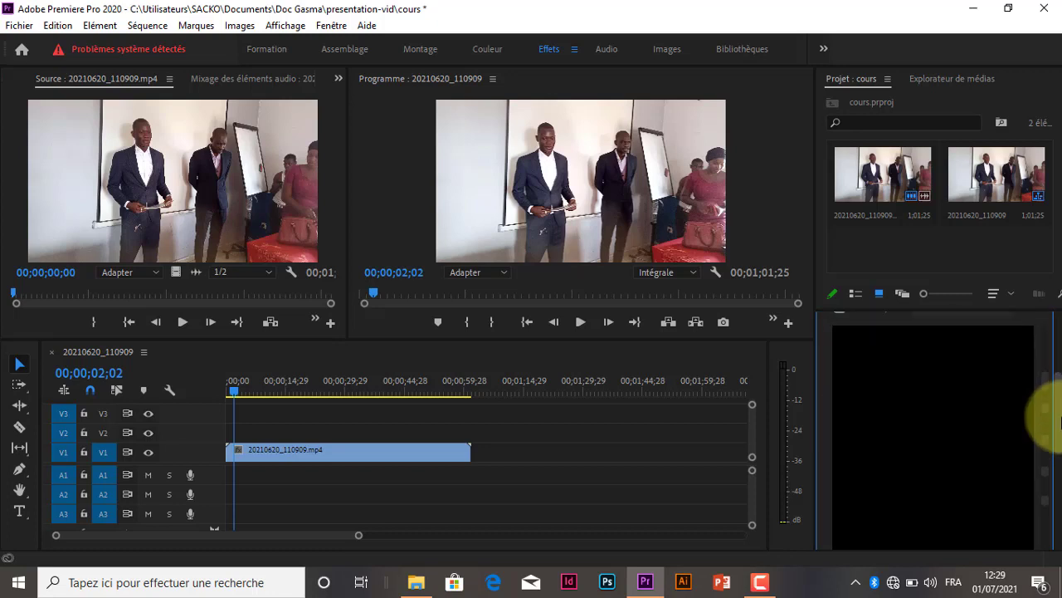
{"action": "scroll", "coordinate": [1000, 423], "scroll_direction": "down", "scroll_amount": 3}
{"action": "scroll", "coordinate": [1008, 436], "scroll_direction": "down", "scroll_amount": 5}
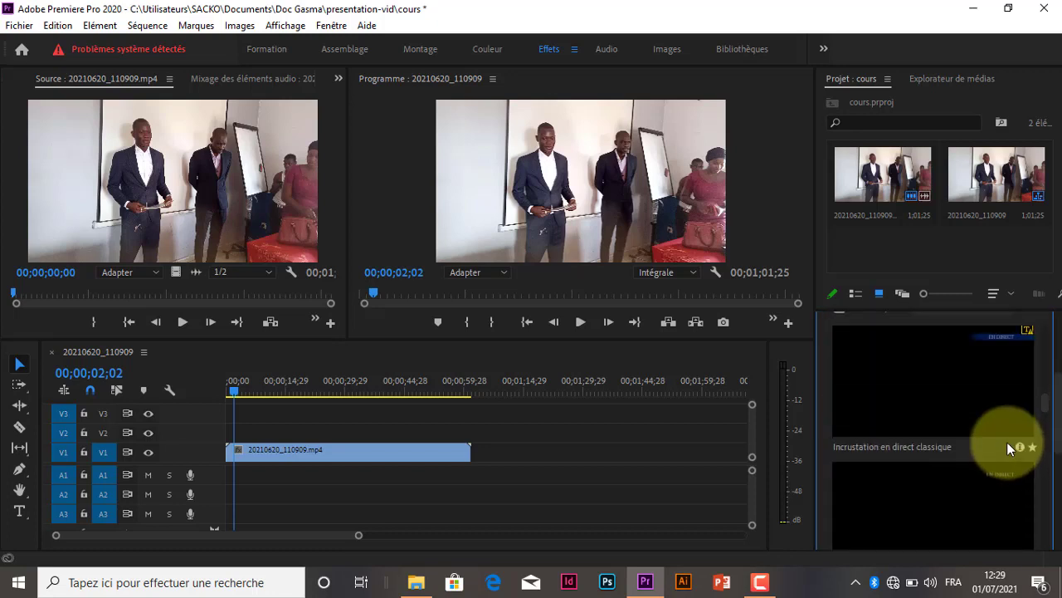
{"action": "scroll", "coordinate": [1006, 444], "scroll_direction": "down", "scroll_amount": 5}
{"action": "scroll", "coordinate": [1007, 439], "scroll_direction": "down", "scroll_amount": 2}
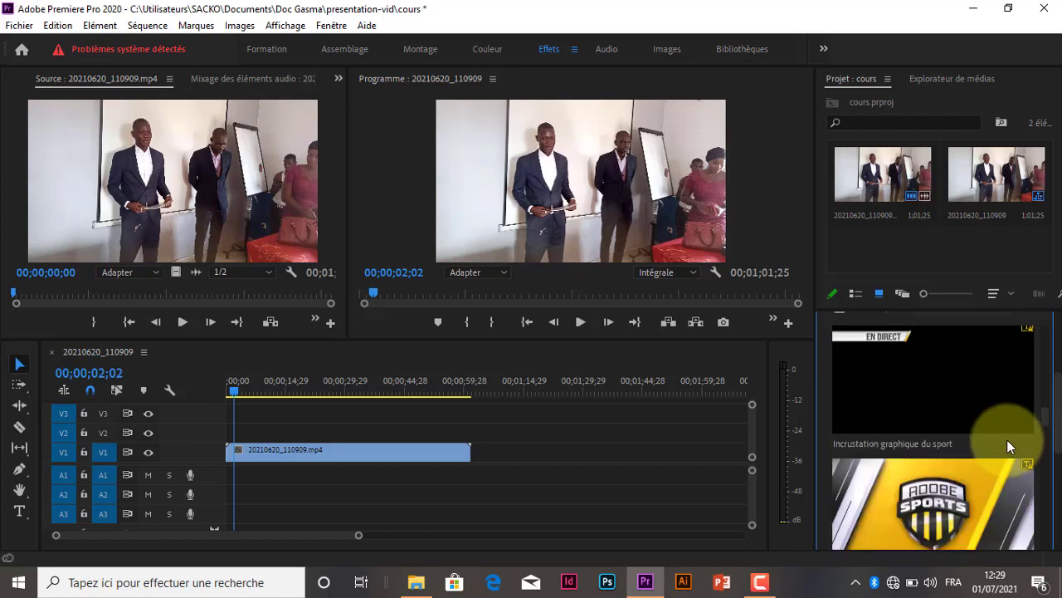
{"action": "scroll", "coordinate": [1017, 470], "scroll_direction": "down", "scroll_amount": 5}
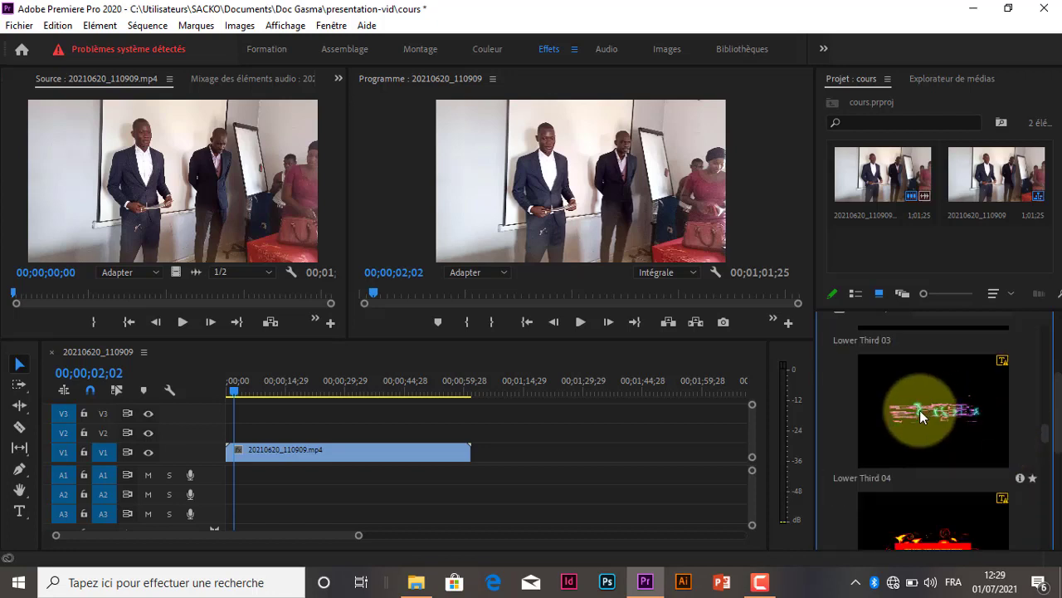
{"action": "left_click_drag", "start_coordinate": [938, 405], "coordinate": [247, 435]}
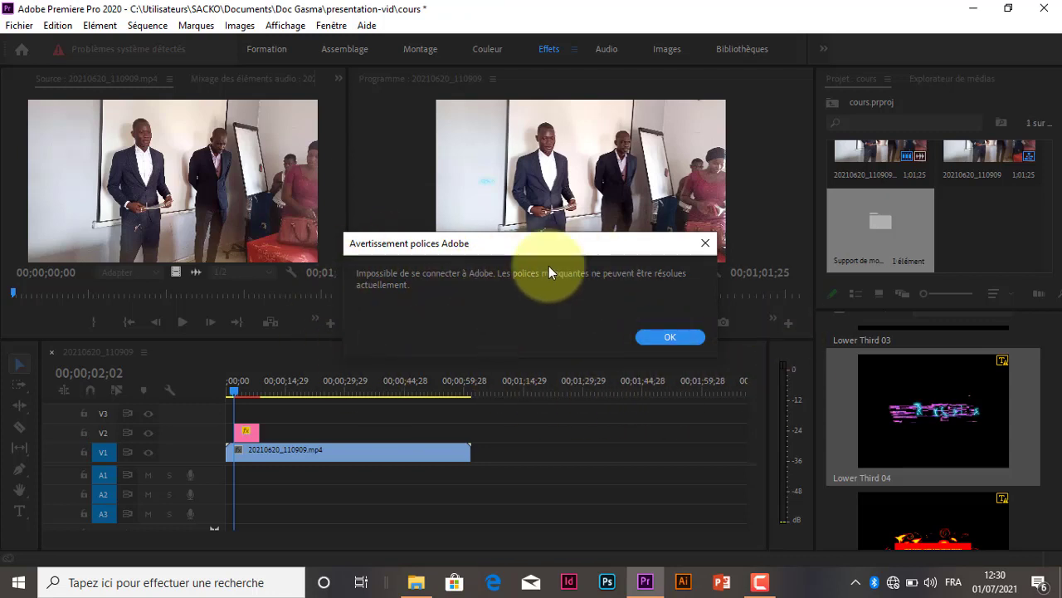
{"action": "left_click", "coordinate": [671, 339]}
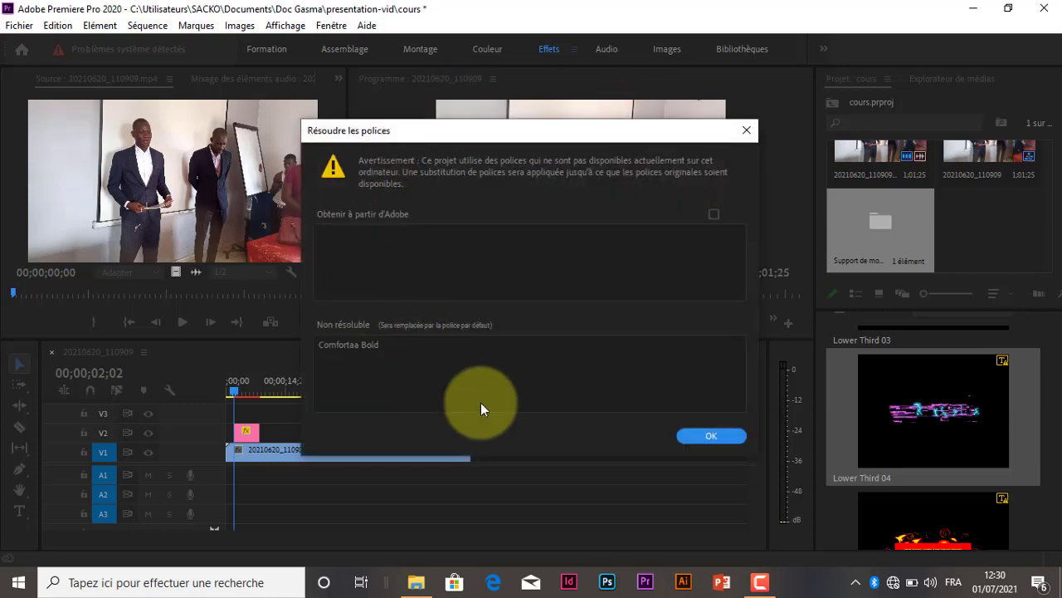
{"action": "left_click", "coordinate": [712, 436]}
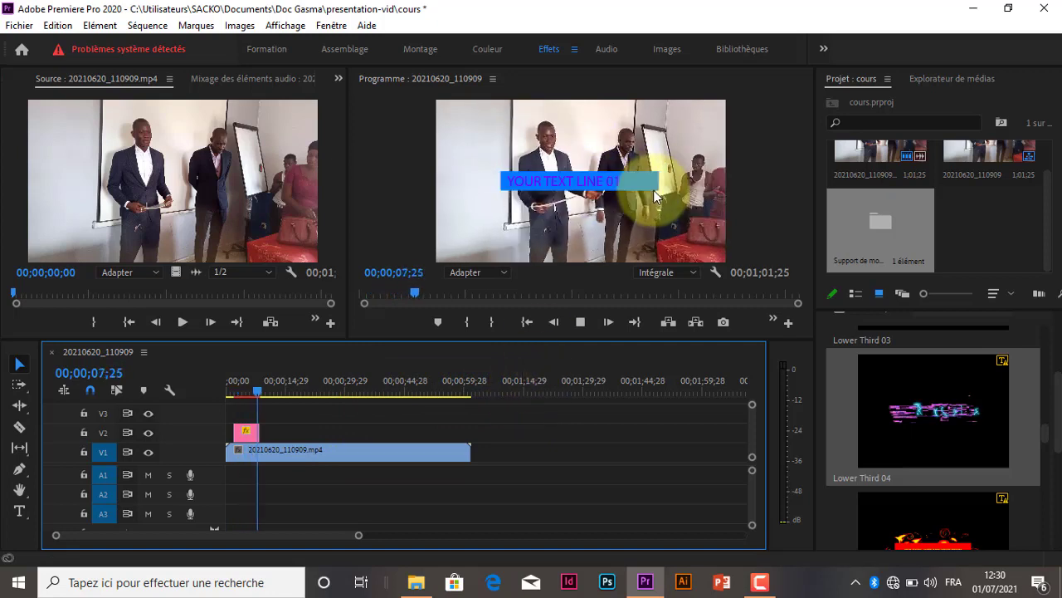
Play back the Lower Third 04 animation over the video from the start of its clip
{"action": "key", "text": "space"}
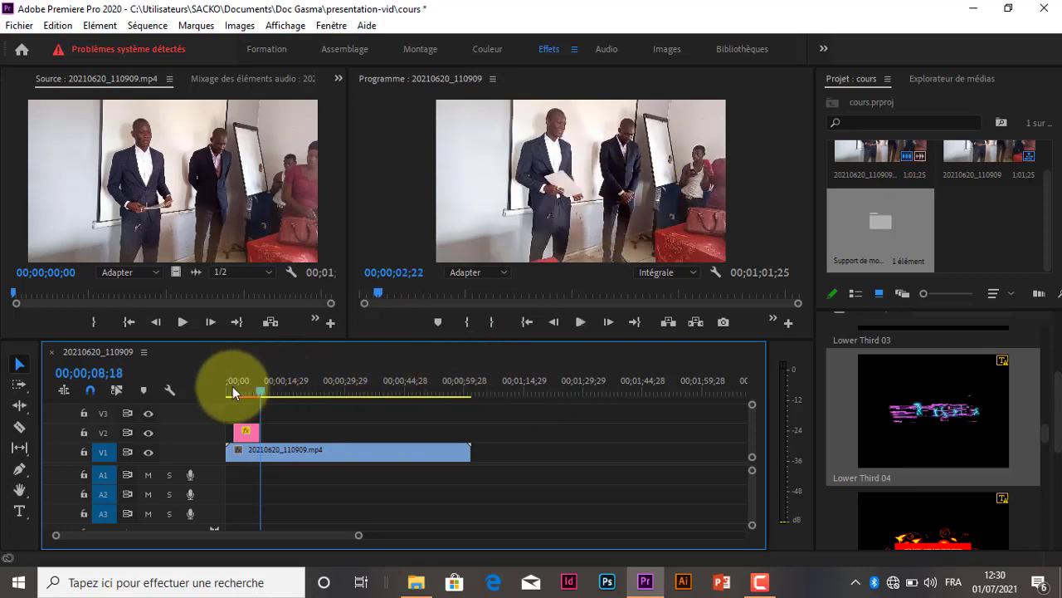
{"action": "left_click_drag", "start_coordinate": [232, 387], "coordinate": [236, 390]}
{"action": "key", "text": "space"}
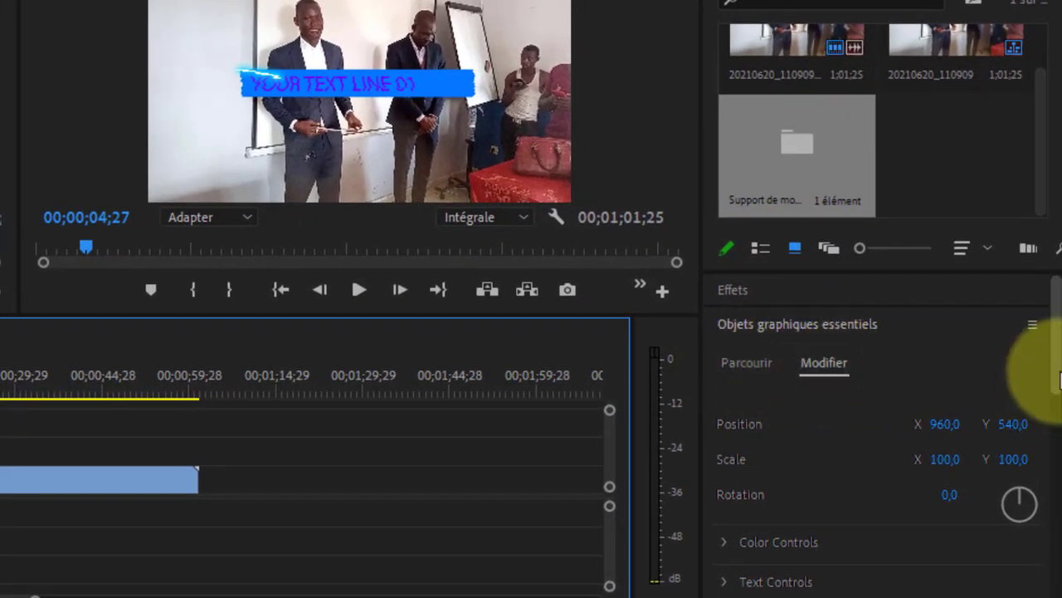
Replace the title's Text 1 with the person's name and set Text 1 Color to red FF1800
{"action": "scroll", "coordinate": [1050, 377], "scroll_direction": "down", "scroll_amount": 3}
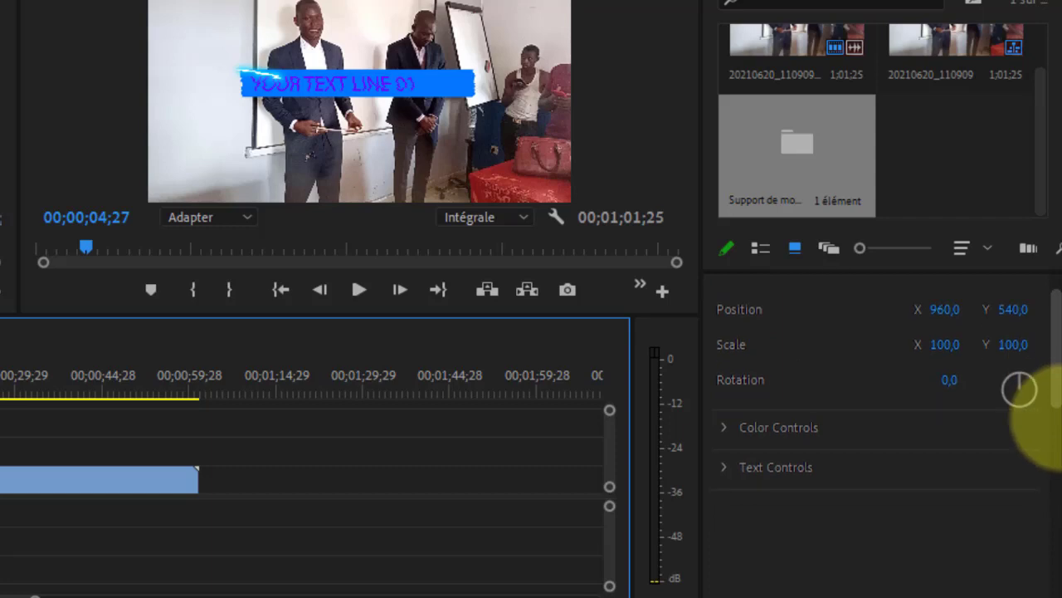
{"action": "left_click", "coordinate": [725, 416]}
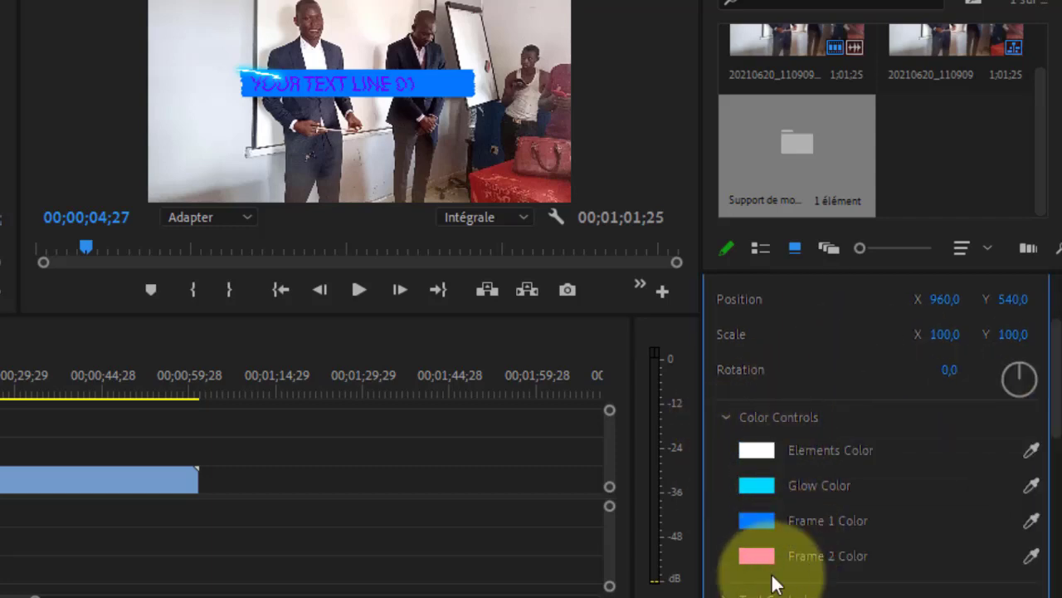
{"action": "scroll", "coordinate": [1054, 390], "scroll_direction": "down", "scroll_amount": 5}
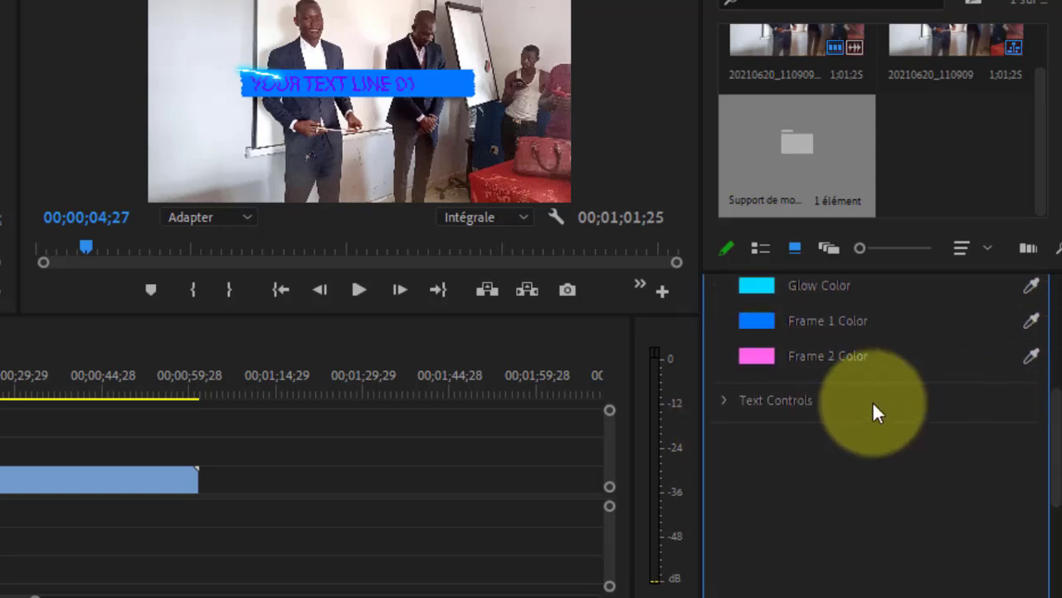
{"action": "left_click", "coordinate": [724, 403]}
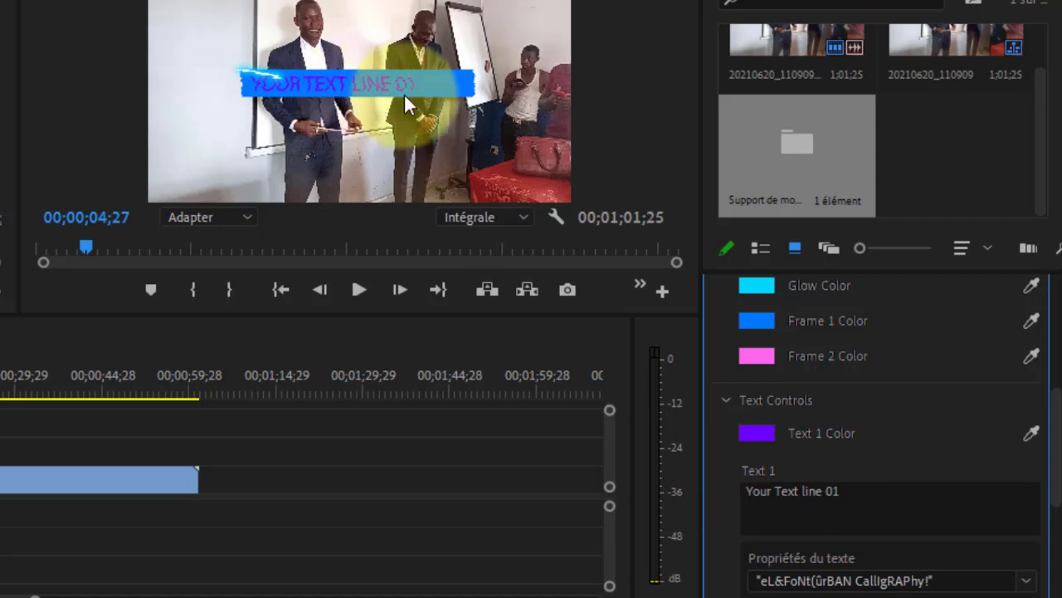
{"action": "left_click", "coordinate": [823, 506]}
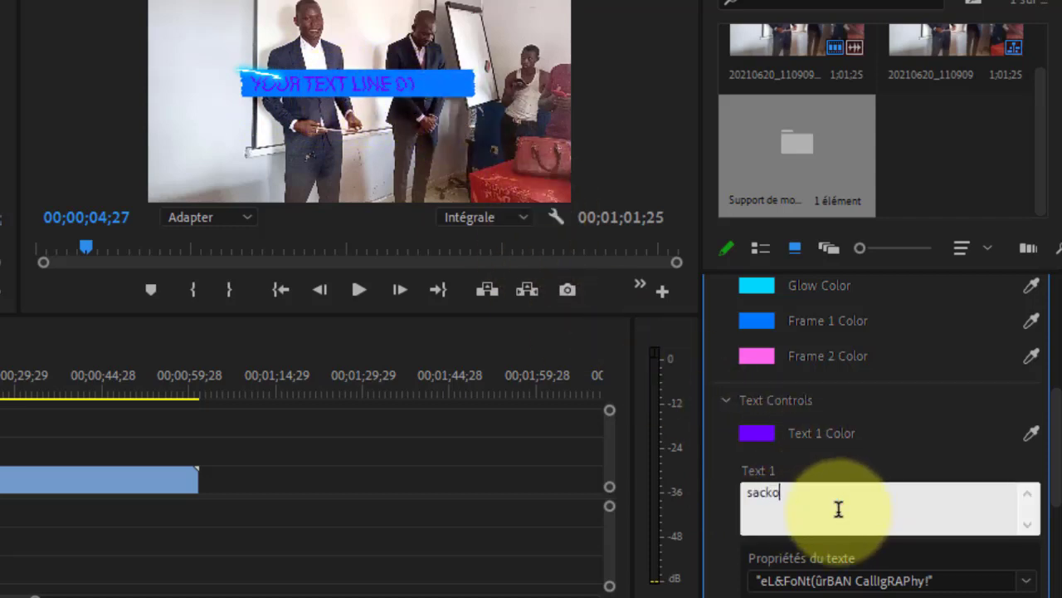
{"action": "left_click", "coordinate": [771, 432]}
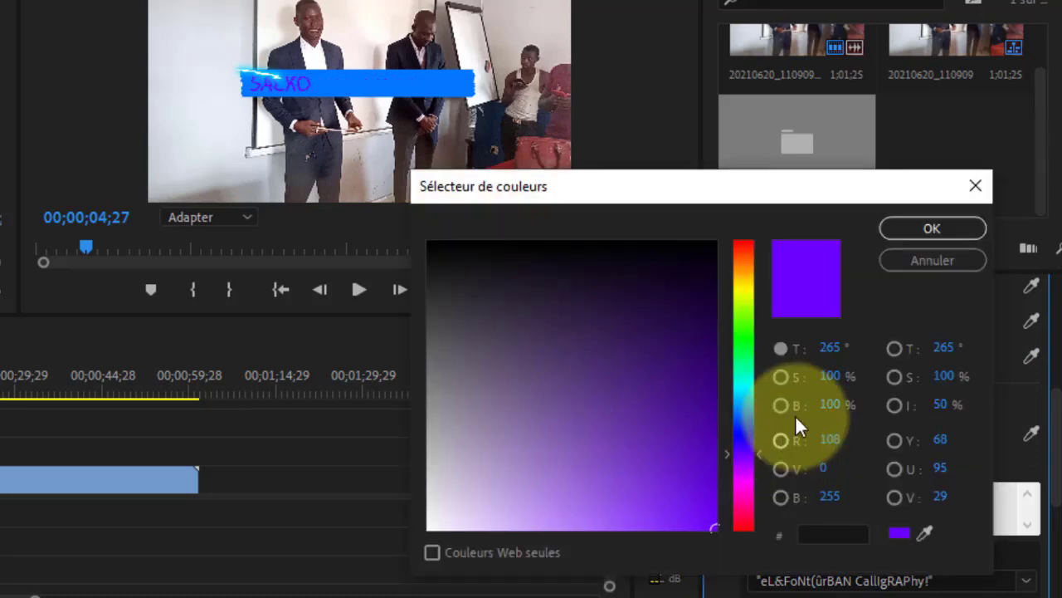
{"action": "left_click", "coordinate": [743, 244]}
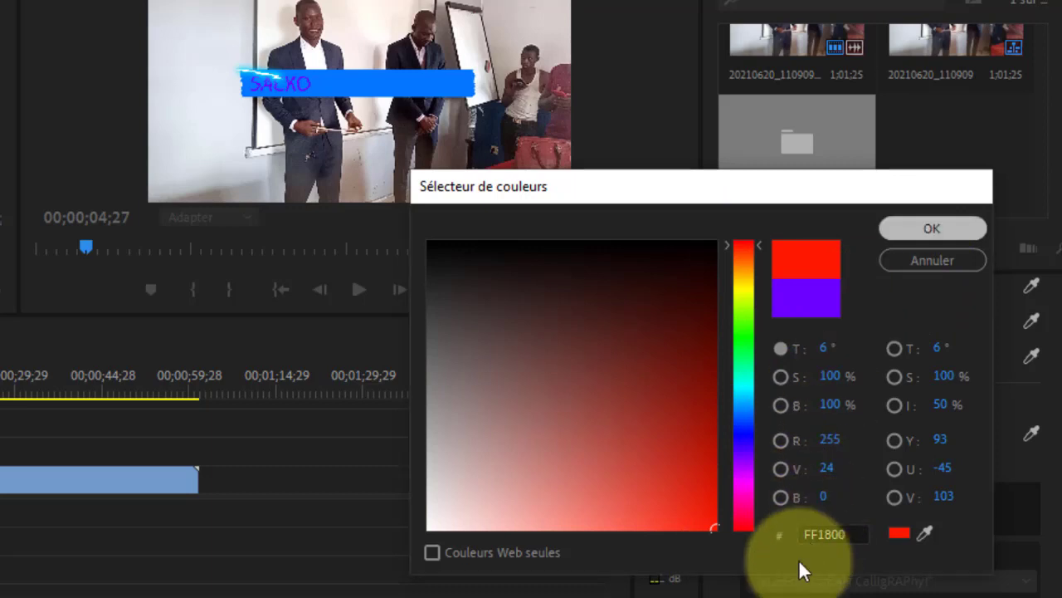
{"action": "key", "text": "Return"}
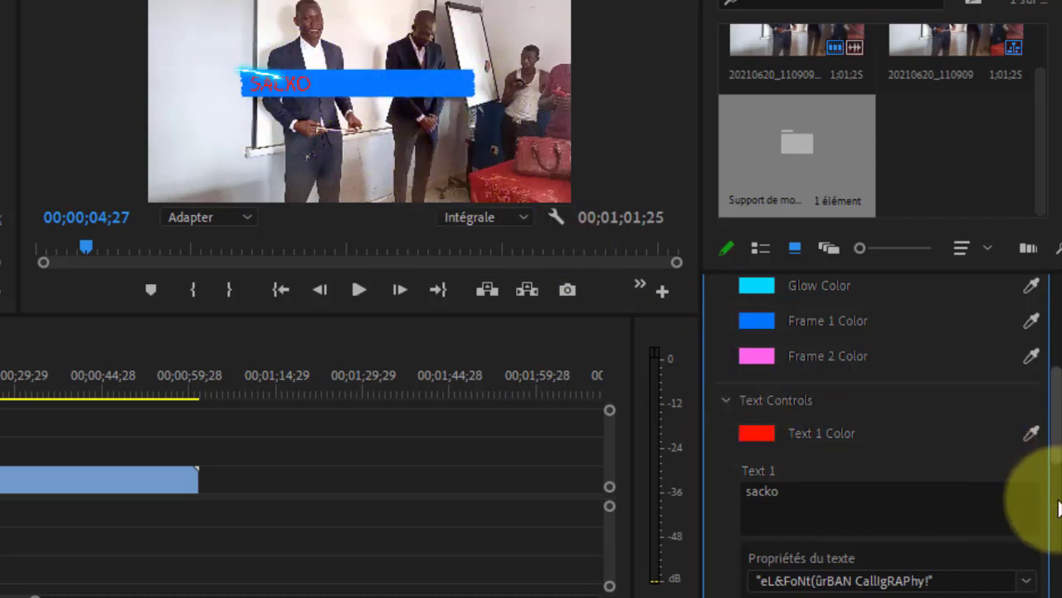
Examine the title's remaining colour and text controls, including Text 2, and the other Lower Third templates under Mes modèles
{"action": "scroll", "coordinate": [1041, 448], "scroll_direction": "down", "scroll_amount": 4}
{"action": "scroll", "coordinate": [1022, 373], "scroll_direction": "up", "scroll_amount": 7}
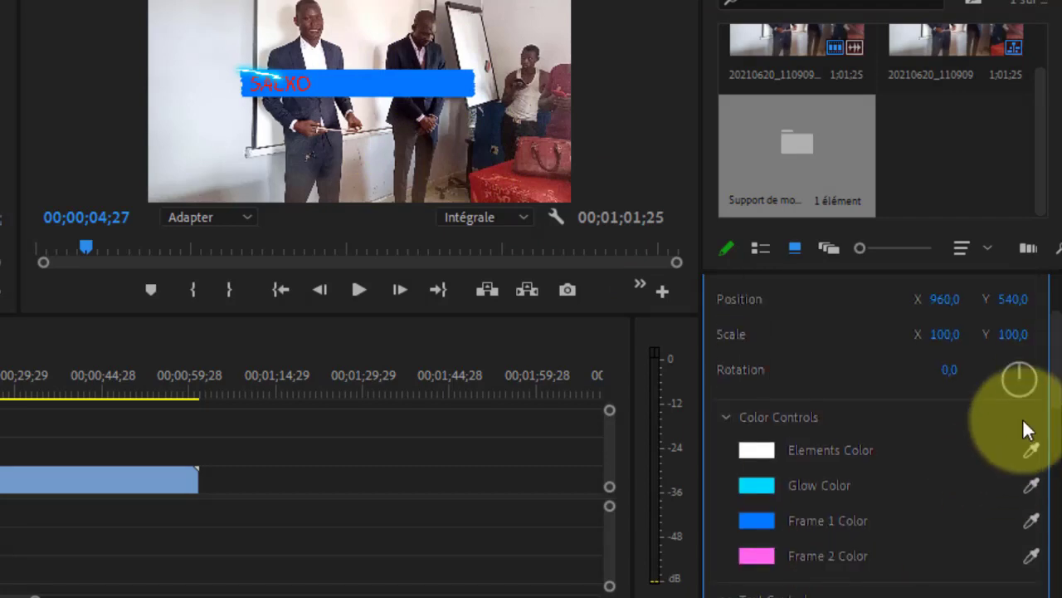
{"action": "scroll", "coordinate": [1038, 440], "scroll_direction": "down", "scroll_amount": 10}
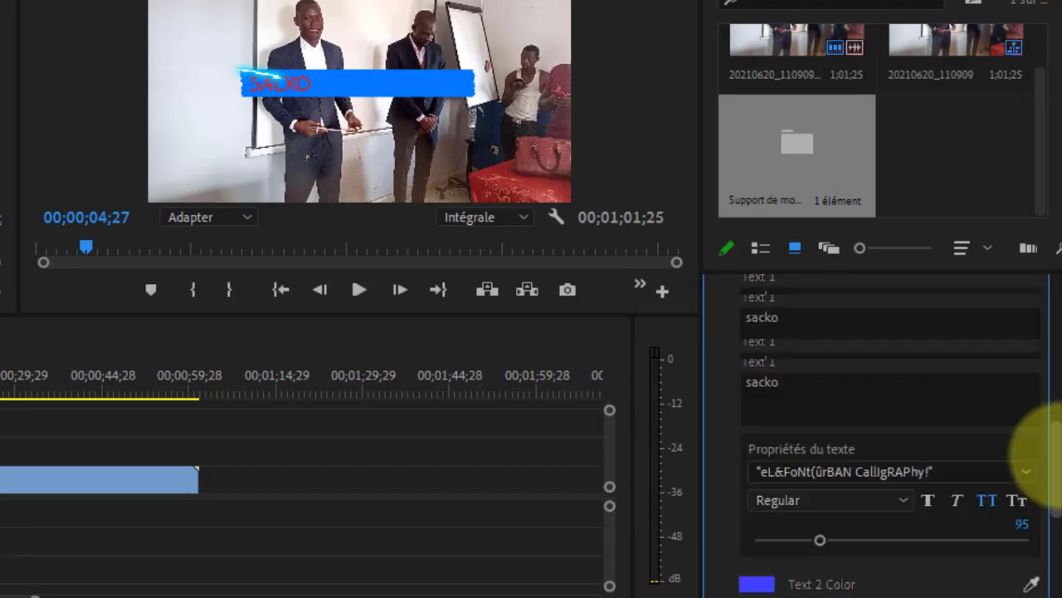
{"action": "scroll", "coordinate": [1042, 465], "scroll_direction": "down", "scroll_amount": 5}
{"action": "scroll", "coordinate": [1031, 449], "scroll_direction": "up", "scroll_amount": 8}
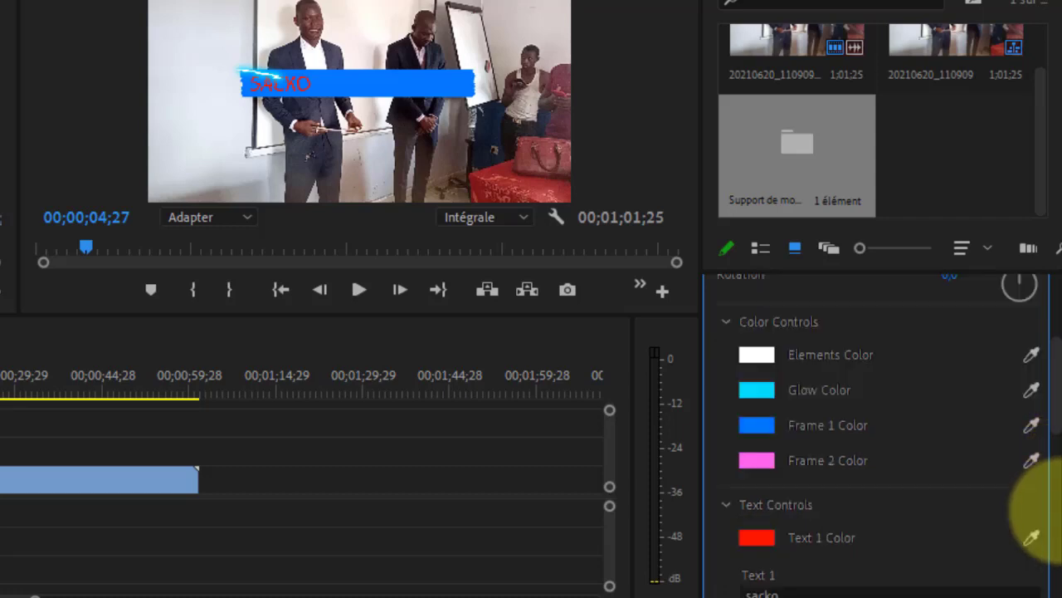
{"action": "scroll", "coordinate": [1050, 448], "scroll_direction": "down", "scroll_amount": 8}
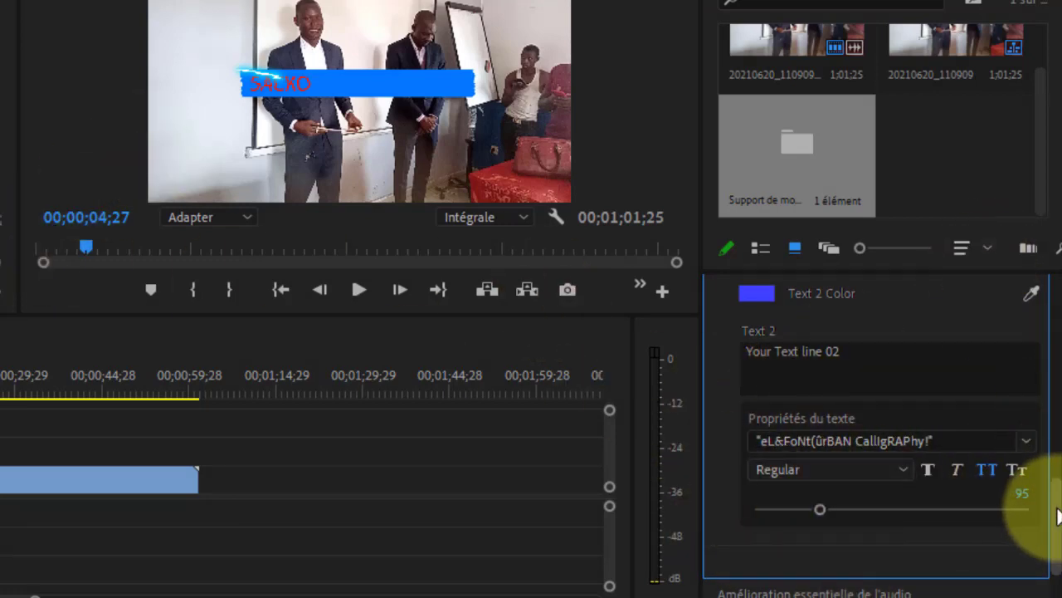
{"action": "scroll", "coordinate": [1055, 380], "scroll_direction": "up", "scroll_amount": 10}
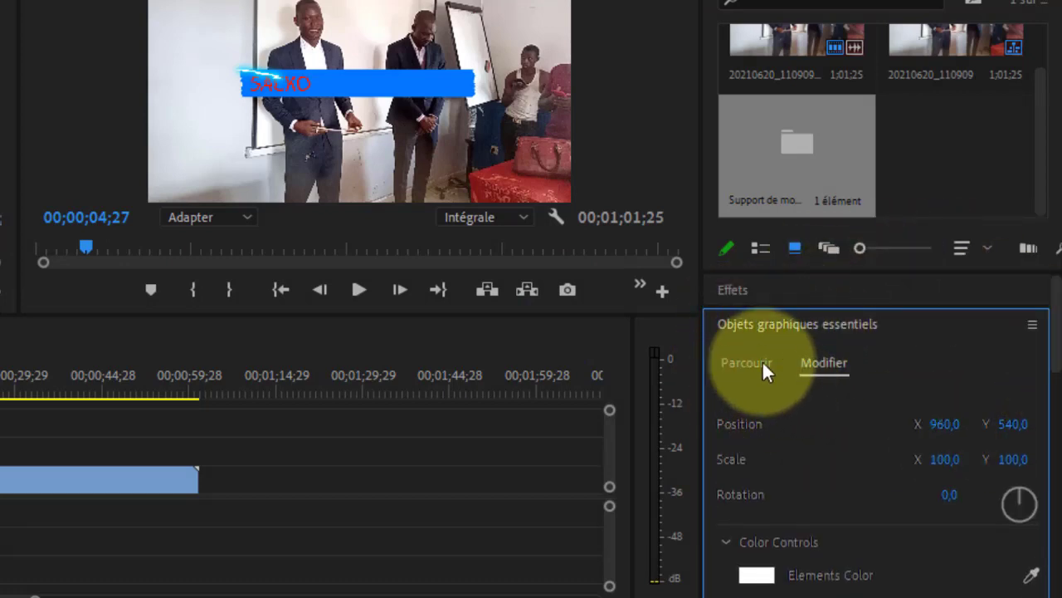
{"action": "left_click", "coordinate": [753, 363]}
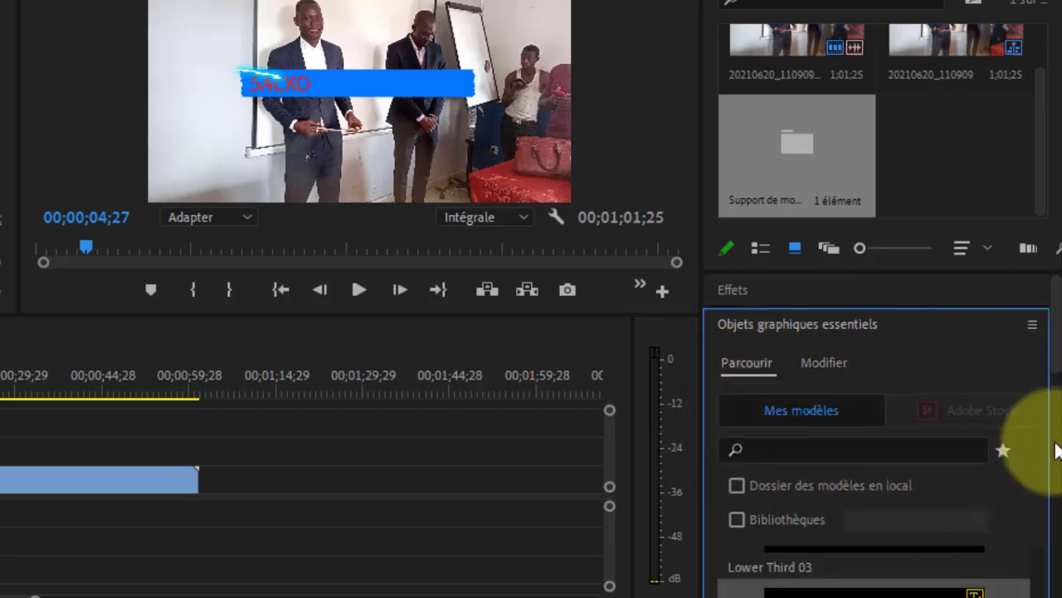
{"action": "scroll", "coordinate": [1044, 432], "scroll_direction": "down", "scroll_amount": 5}
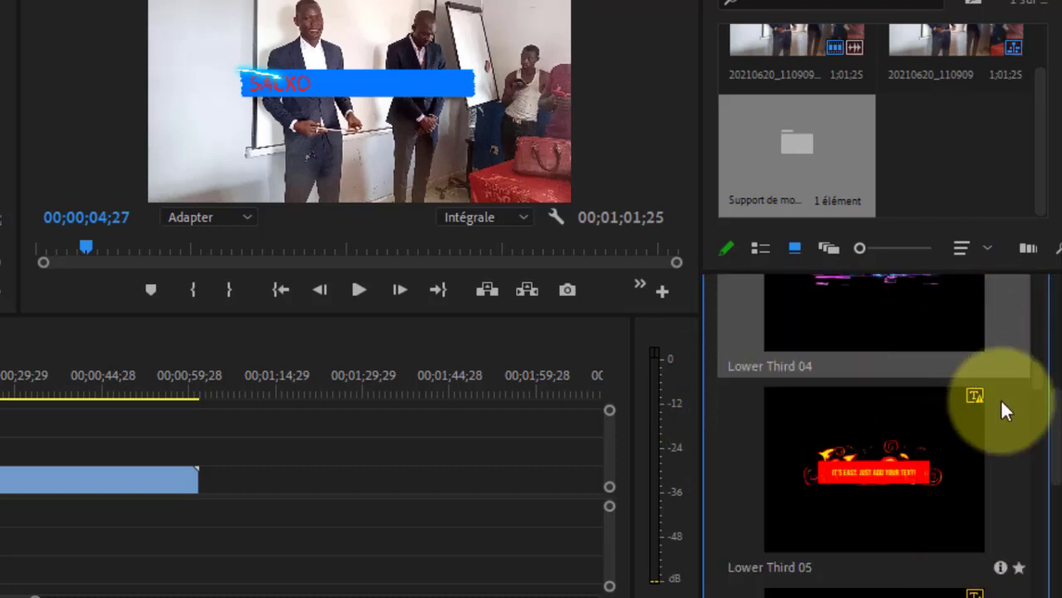
{"action": "scroll", "coordinate": [984, 439], "scroll_direction": "down", "scroll_amount": 2}
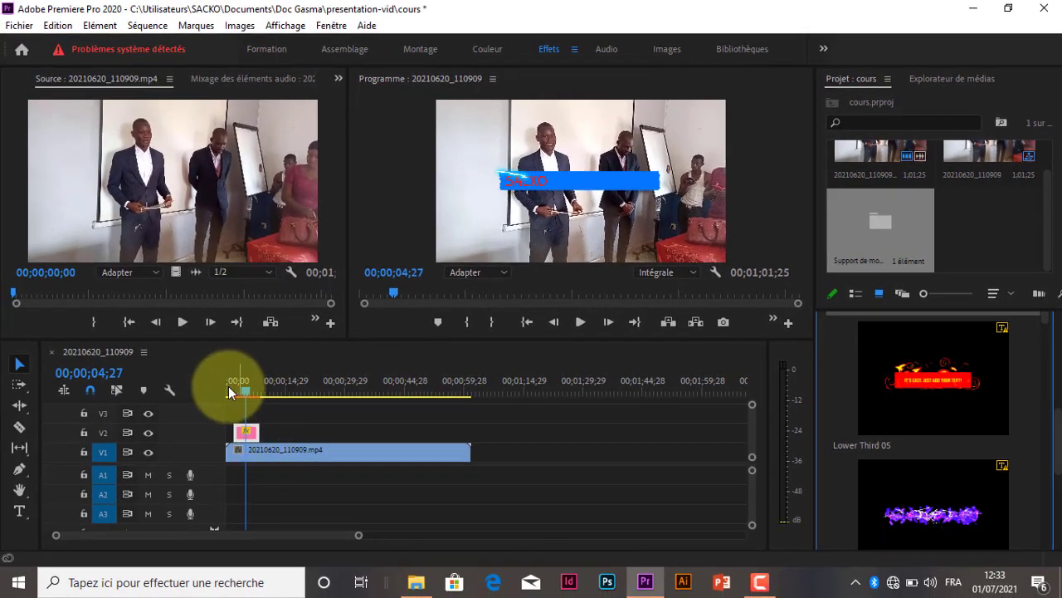
Play back the customised lower third and delete its clip from track V2
{"action": "left_click_drag", "start_coordinate": [231, 392], "coordinate": [235, 394]}
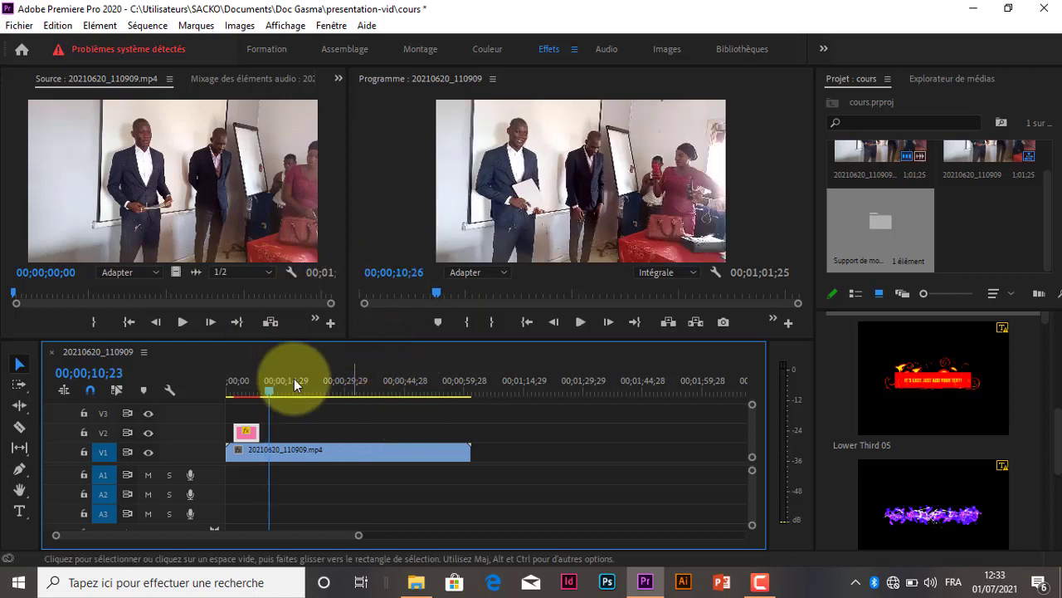
{"action": "key", "text": "space"}
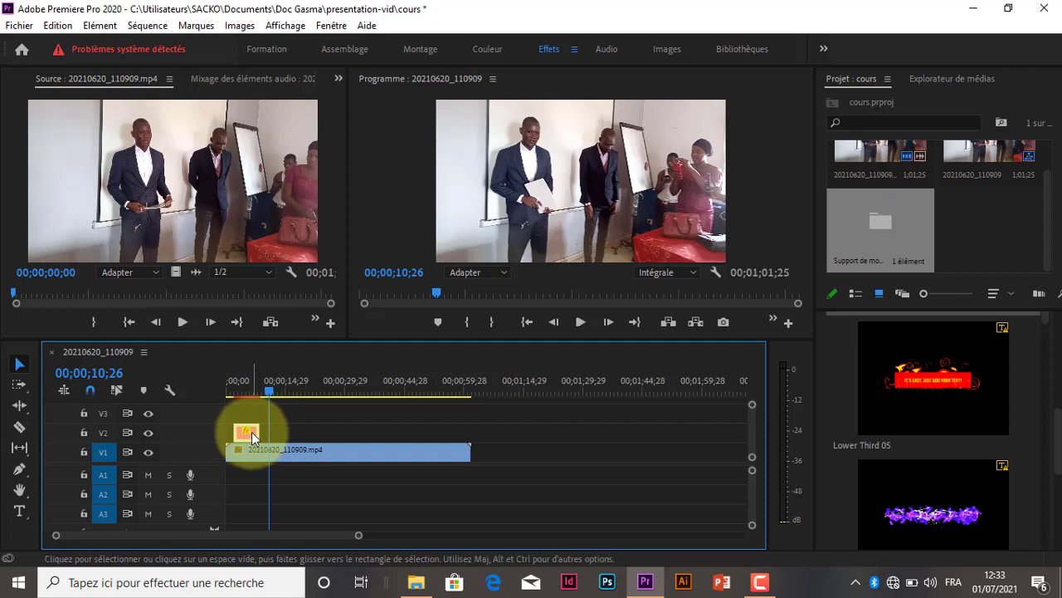
{"action": "key", "text": "Delete"}
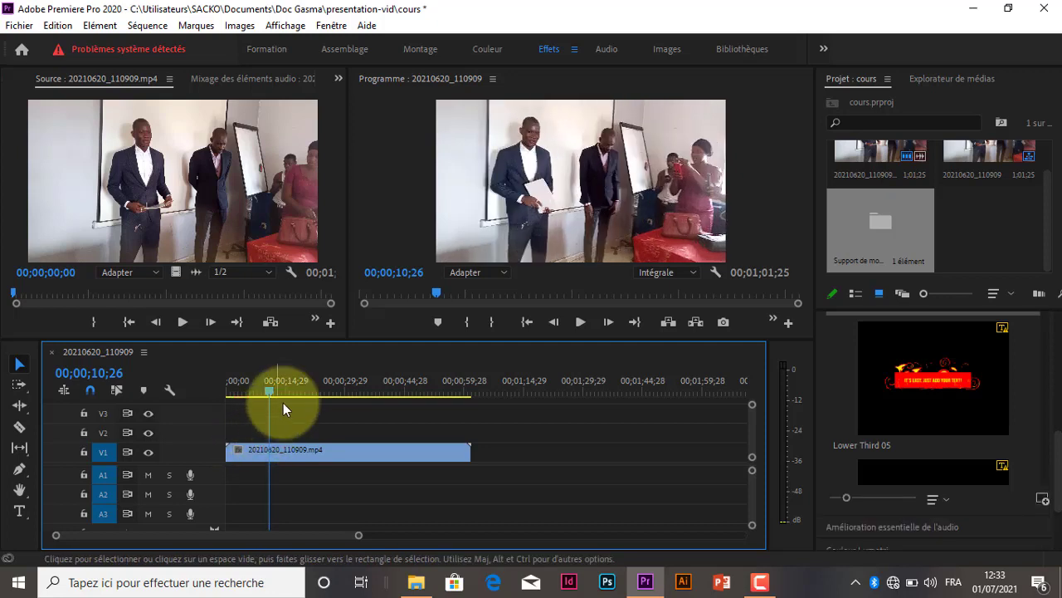
Play the opening of the video, and shift its clip on V1 about 6 seconds later to leave a gap at the sequence start
{"action": "left_click_drag", "start_coordinate": [267, 388], "coordinate": [225, 391]}
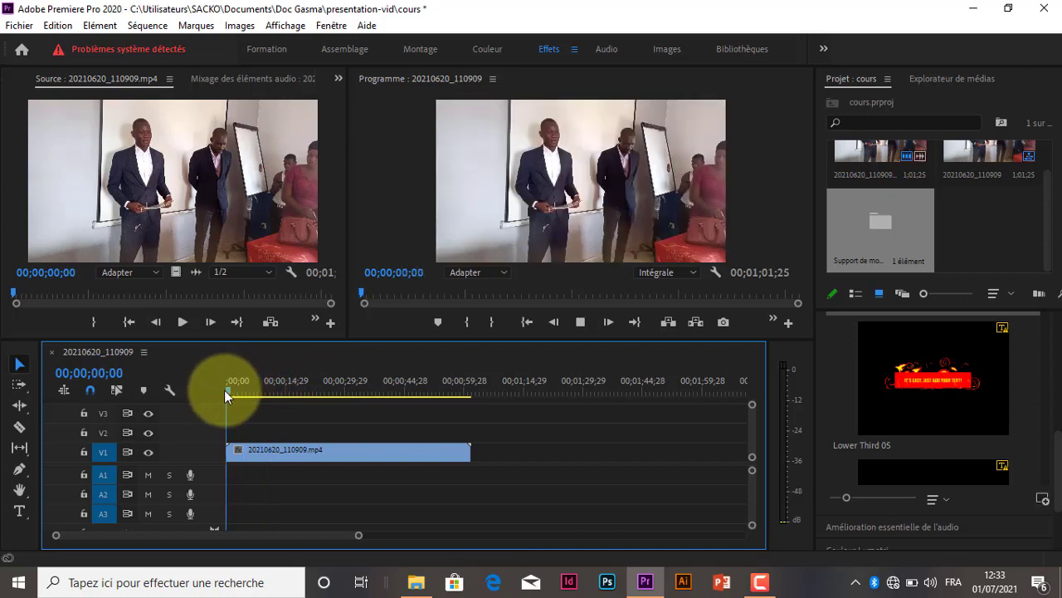
{"action": "key", "text": "space"}
{"action": "key", "text": "space"}
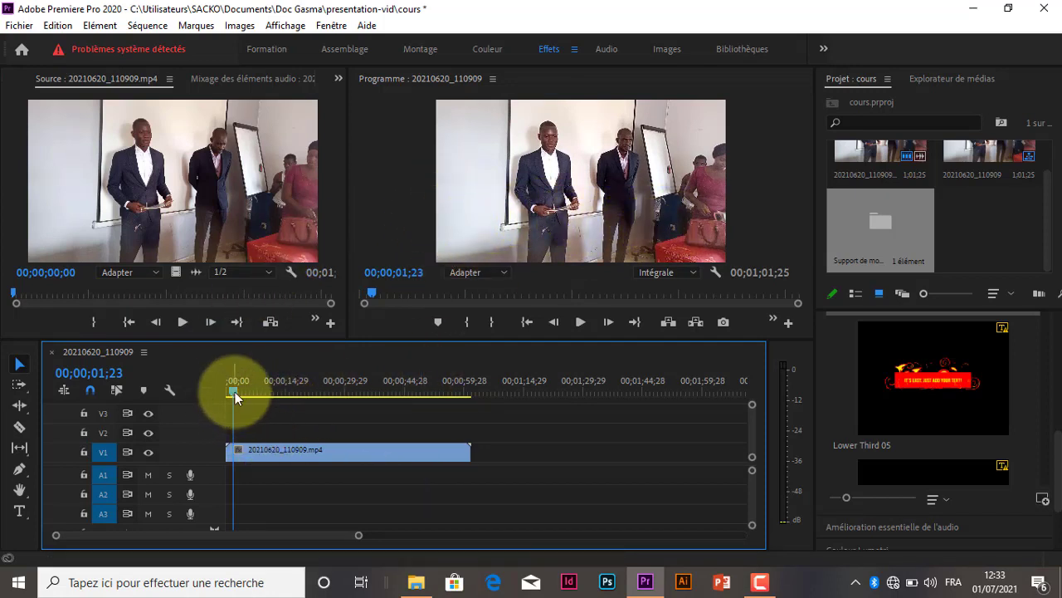
{"action": "left_click_drag", "start_coordinate": [270, 453], "coordinate": [294, 454]}
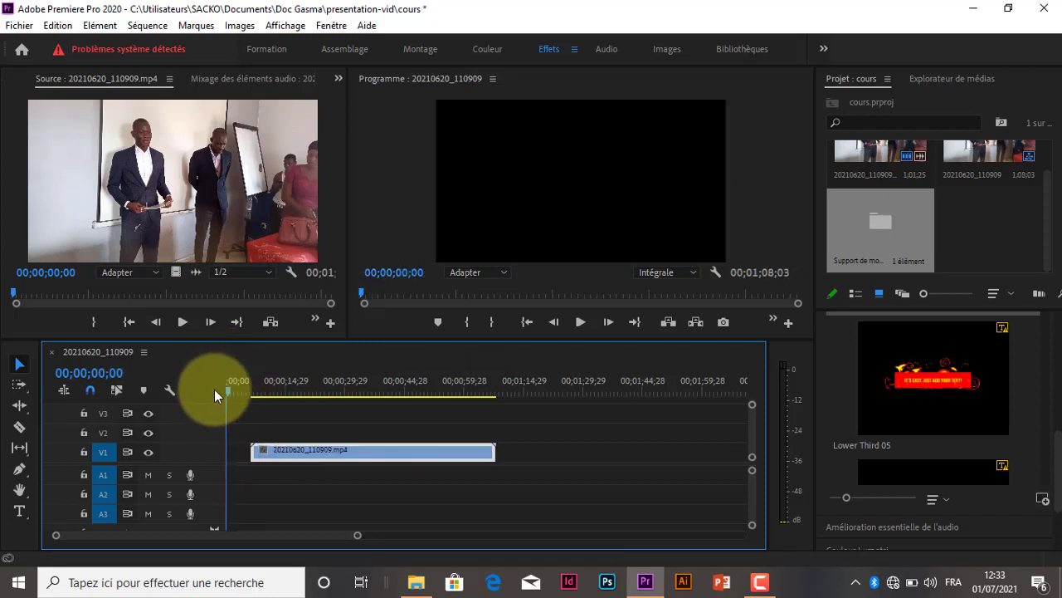
Create a text title with the person's full name in the centre of the frame, in the gap at the sequence start
{"action": "left_click", "coordinate": [236, 449]}
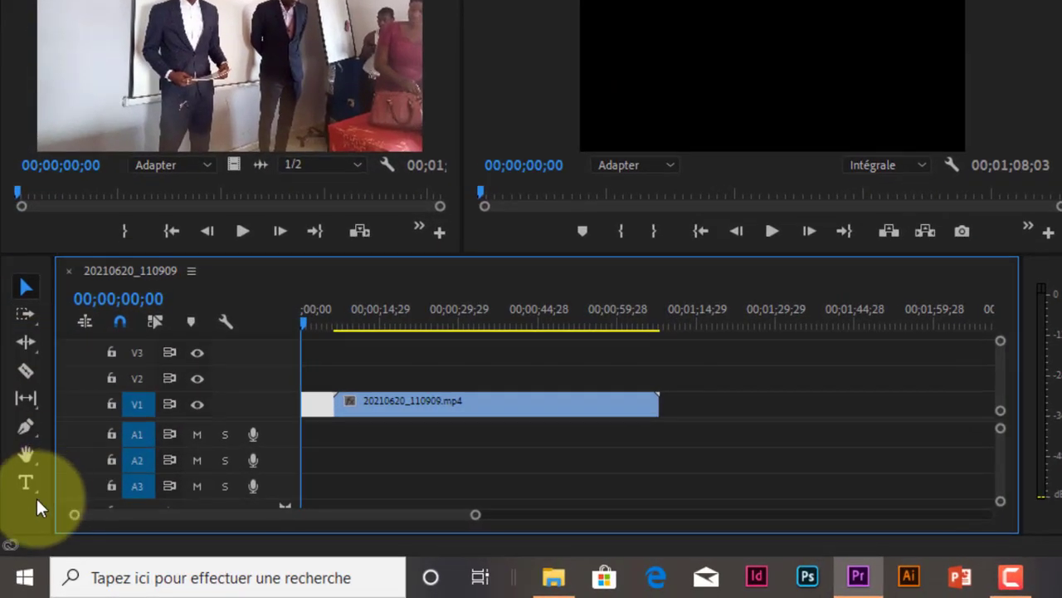
{"action": "left_click", "coordinate": [24, 484]}
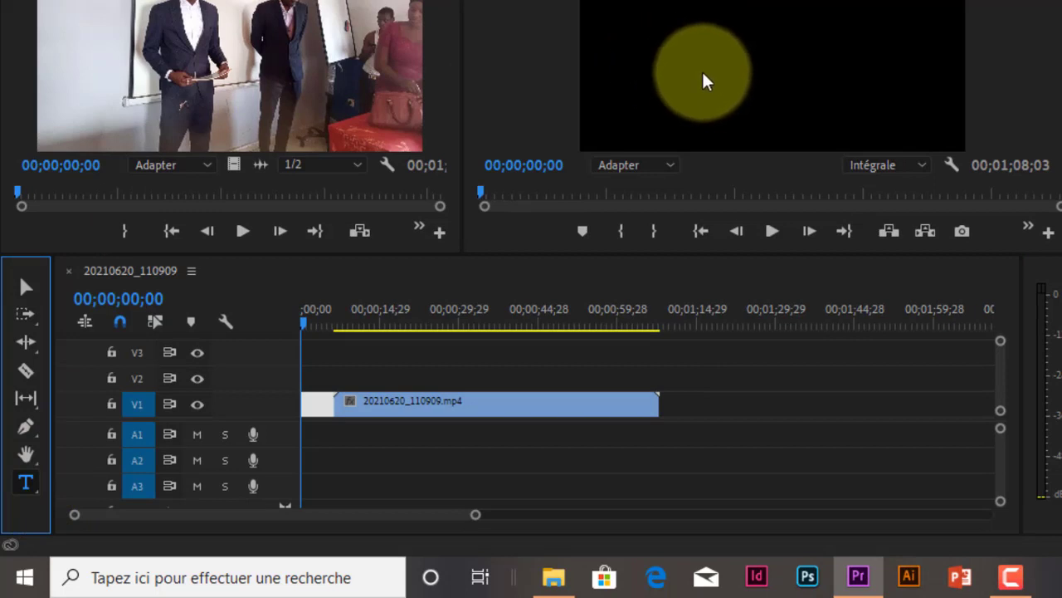
{"action": "left_click", "coordinate": [699, 72]}
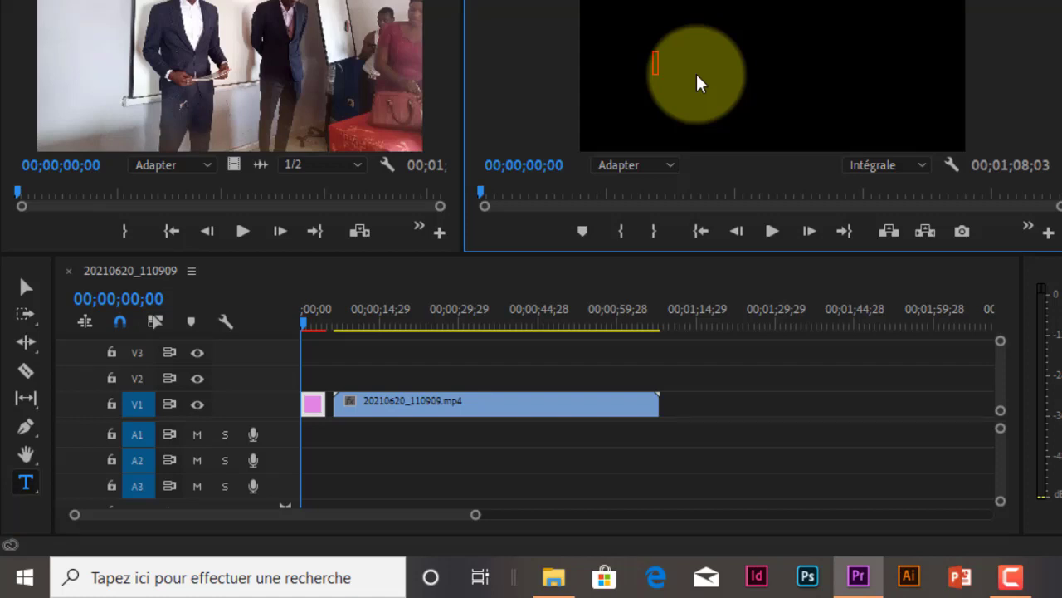
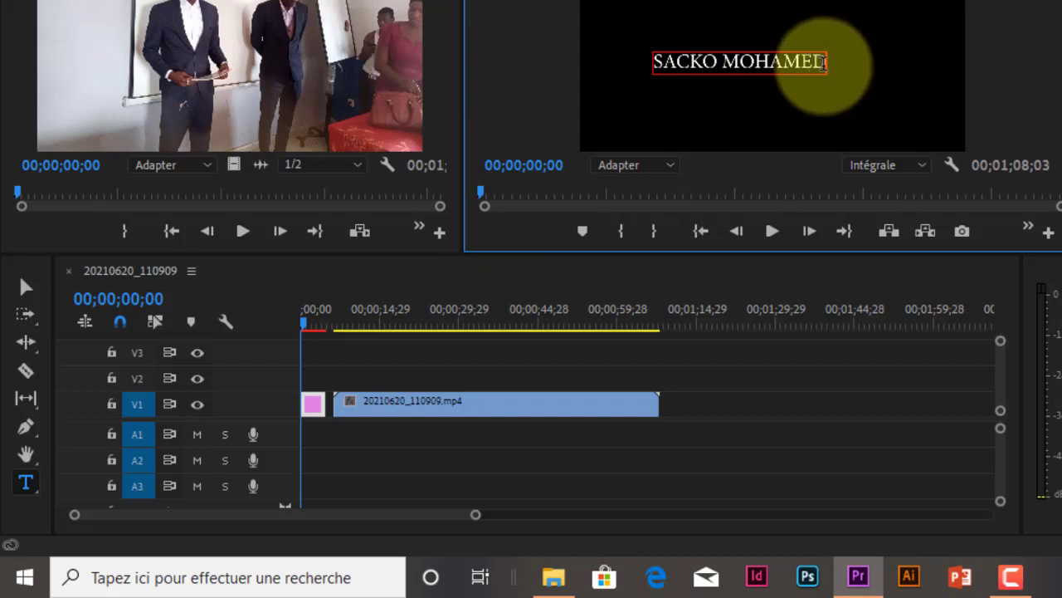
{"action": "left_click", "coordinate": [25, 287]}
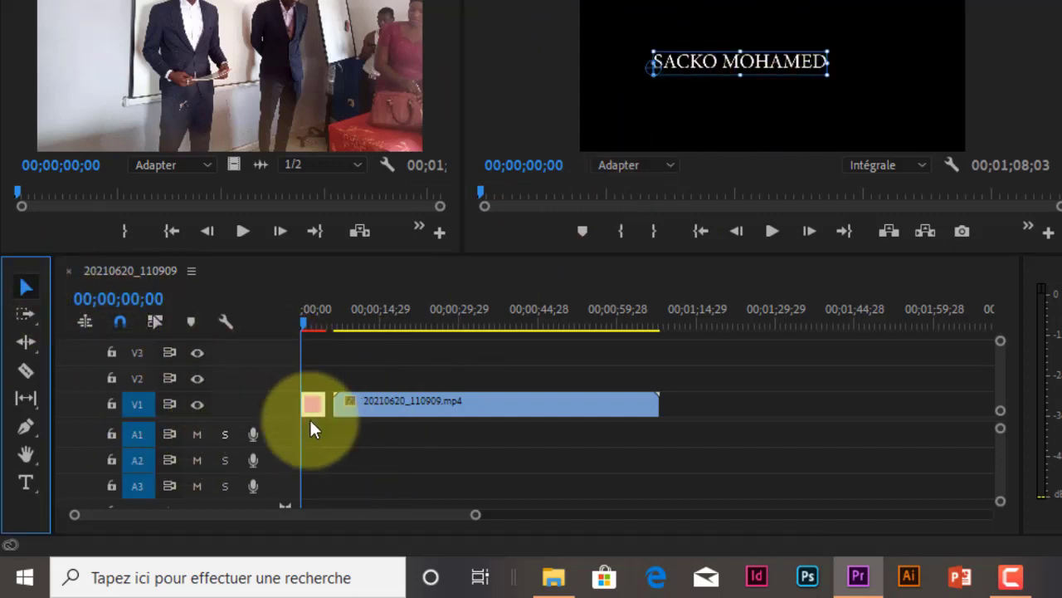
Place the title clip on track V2 and shift the video clip on V1 back to the sequence start beneath it
{"action": "left_click_drag", "start_coordinate": [317, 405], "coordinate": [317, 377]}
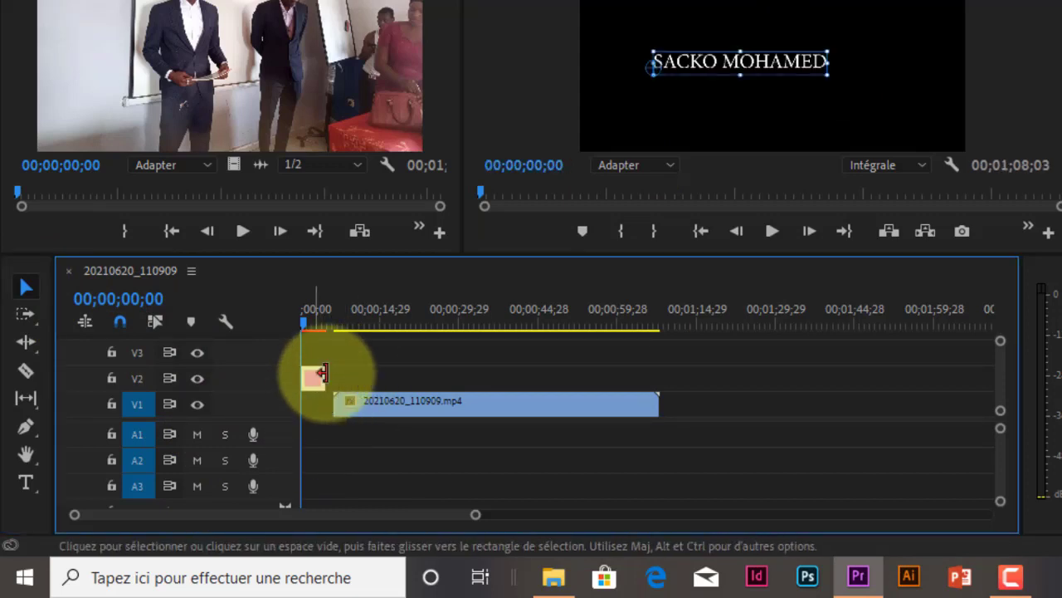
{"action": "left_click", "coordinate": [407, 401]}
{"action": "left_click_drag", "start_coordinate": [407, 401], "coordinate": [286, 419]}
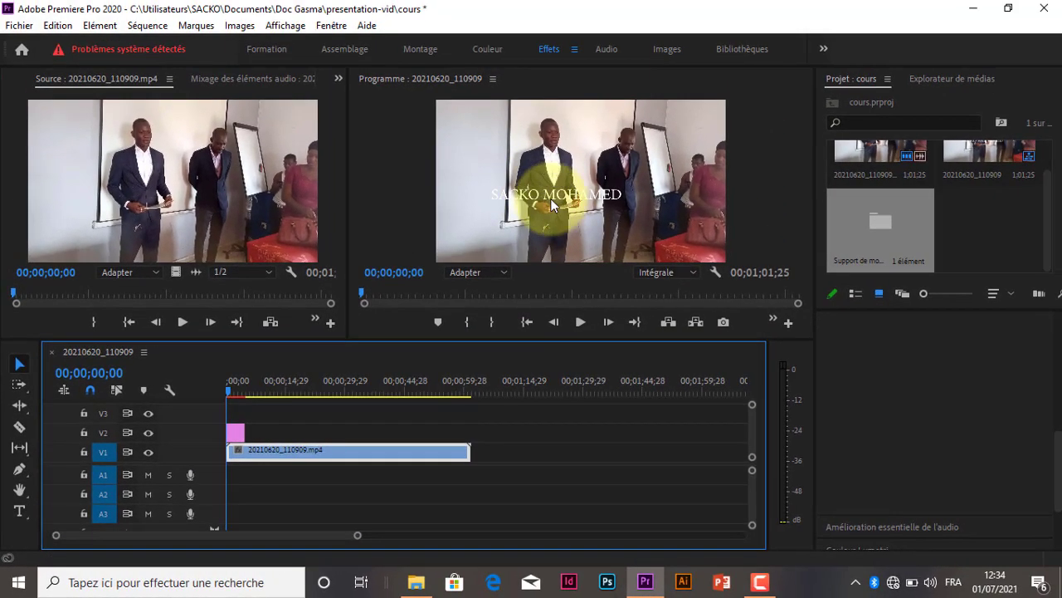
Reposition the name title near the lower edge of the video frame, roughly centred
{"action": "left_click", "coordinate": [554, 199]}
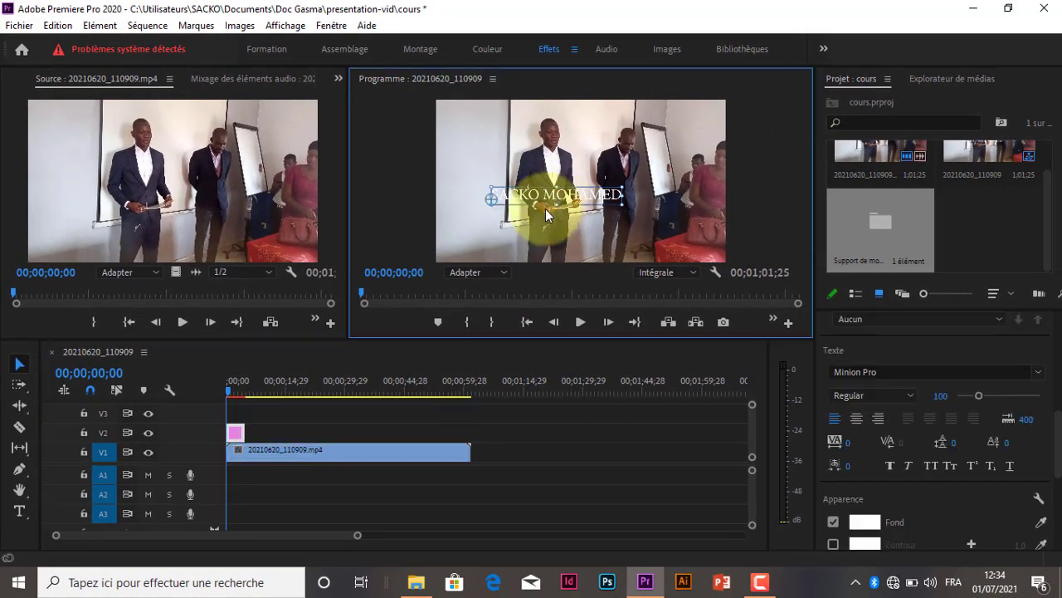
{"action": "left_click", "coordinate": [19, 364]}
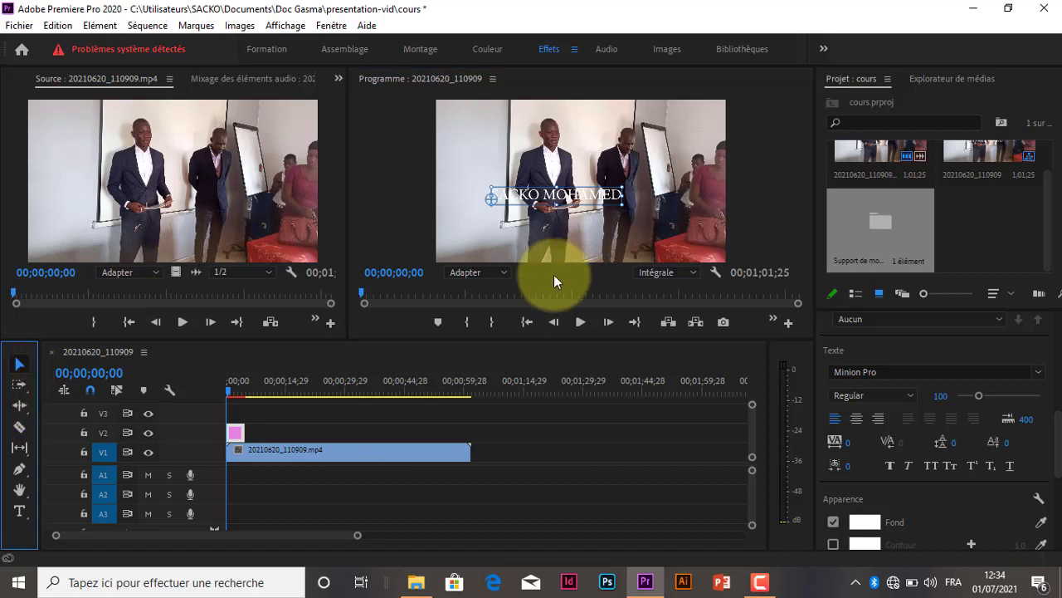
{"action": "left_click_drag", "start_coordinate": [581, 195], "coordinate": [590, 250]}
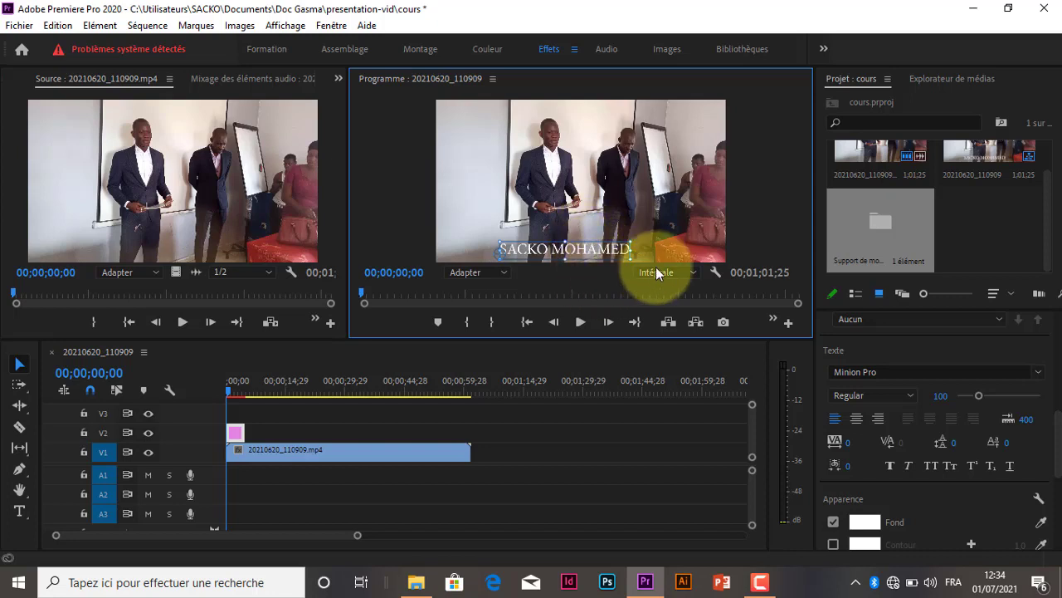
Set the title's Fond colour to red FF0000, viewing the sequence at 00;00;01;05
{"action": "left_click", "coordinate": [236, 435]}
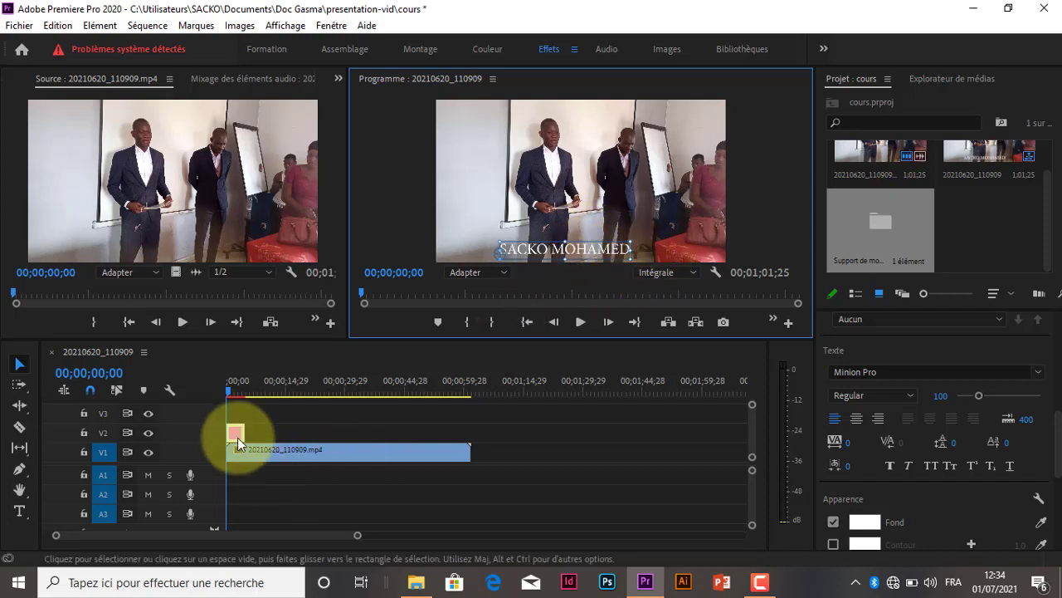
{"action": "left_click", "coordinate": [233, 390]}
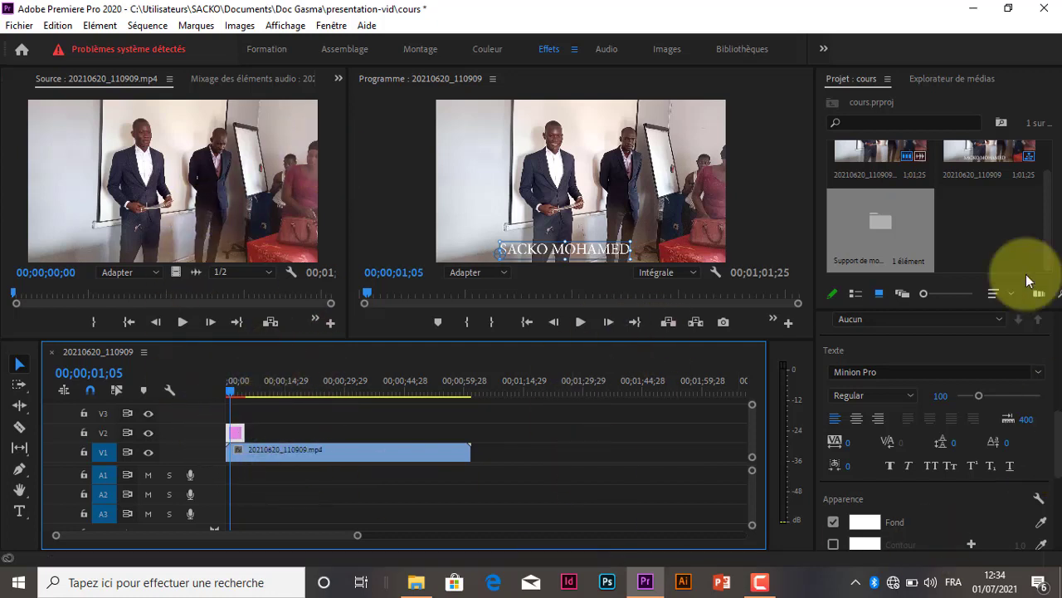
{"action": "scroll", "coordinate": [1042, 444], "scroll_direction": "down", "scroll_amount": 2}
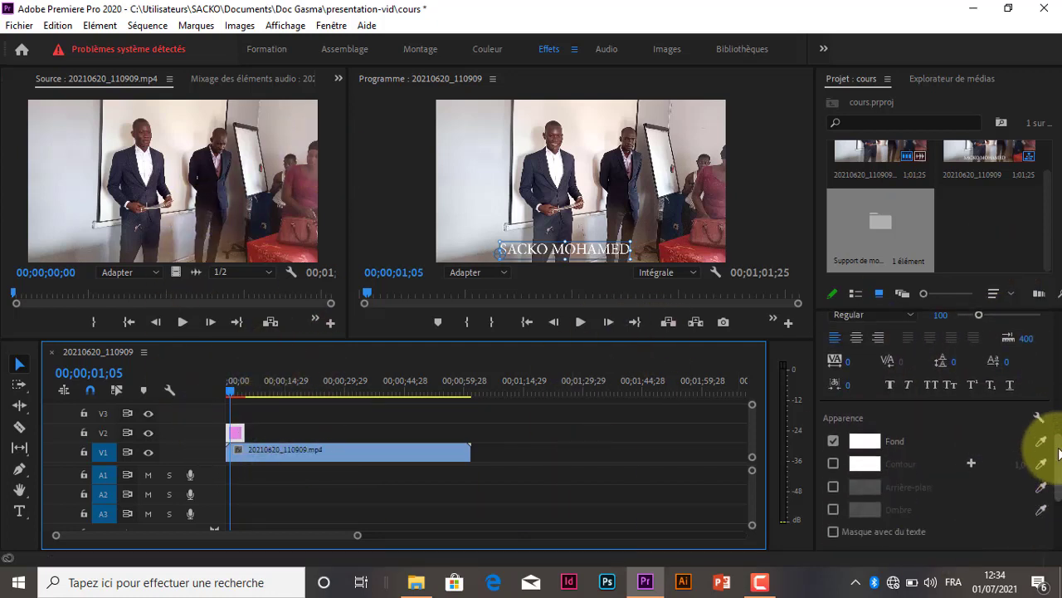
{"action": "left_click", "coordinate": [865, 461]}
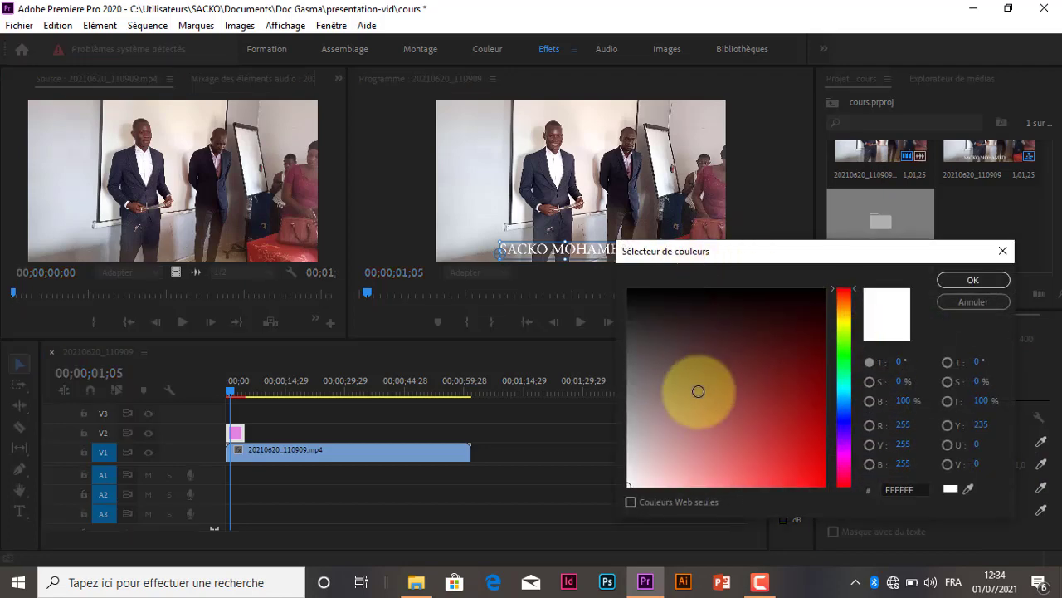
{"action": "left_click", "coordinate": [967, 282]}
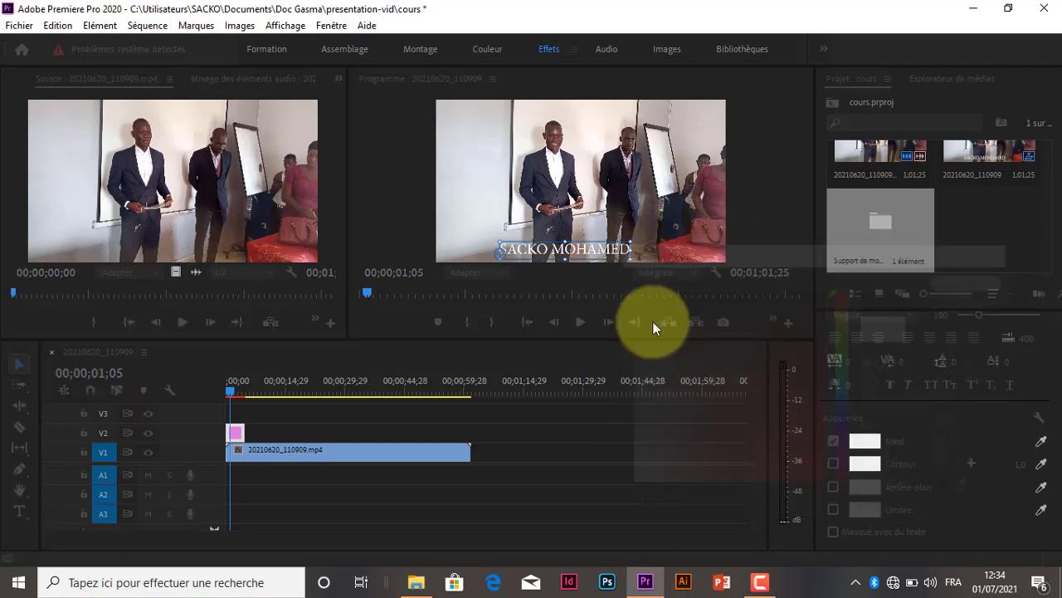
{"action": "left_click", "coordinate": [879, 445]}
{"action": "left_click_drag", "start_coordinate": [789, 363], "coordinate": [846, 544]}
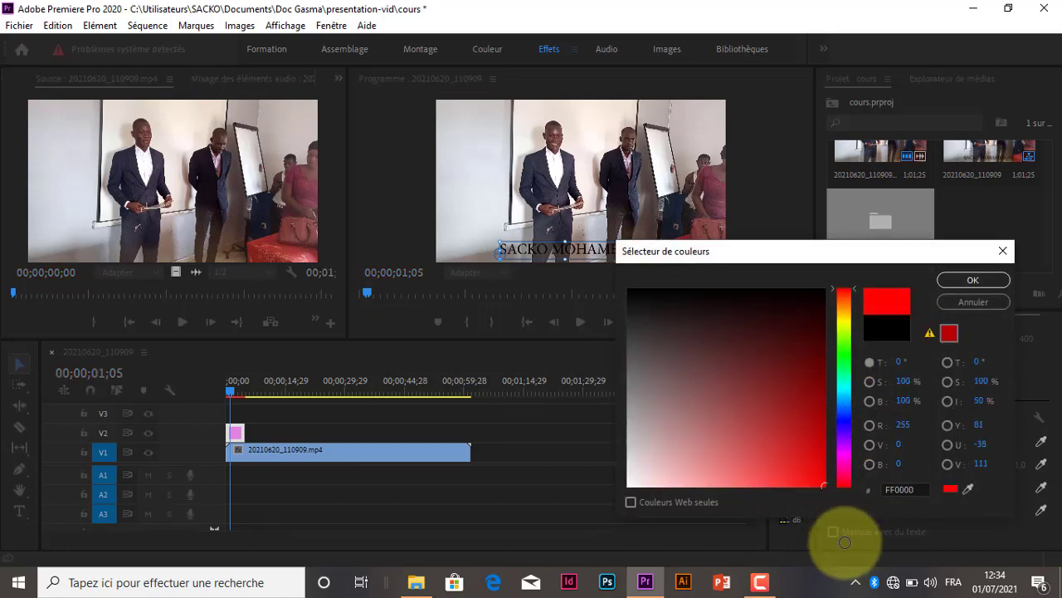
{"action": "left_click", "coordinate": [942, 286]}
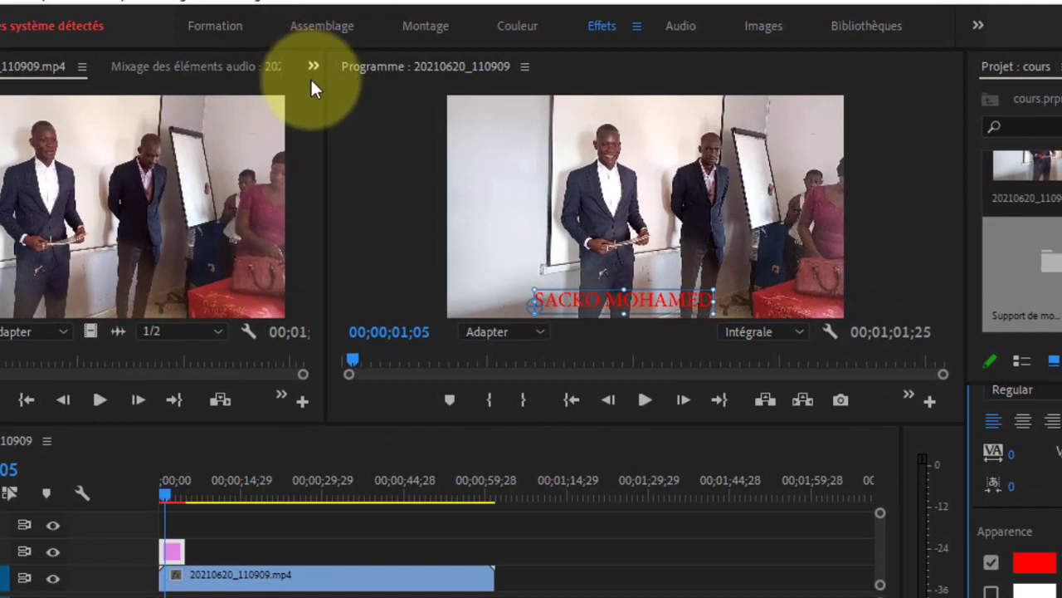
{"action": "key", "text": "ctrl+s"}
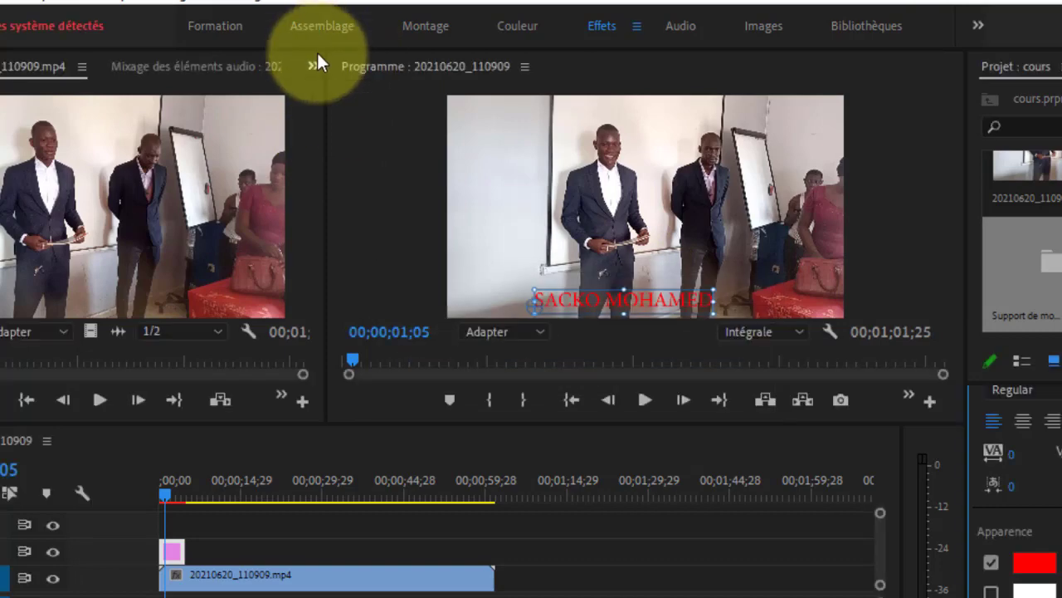
In the title clip's Options d'effet, set the Mouvement vectoriel Position to 988, 86 and Echelle to 122
{"action": "left_click", "coordinate": [313, 66]}
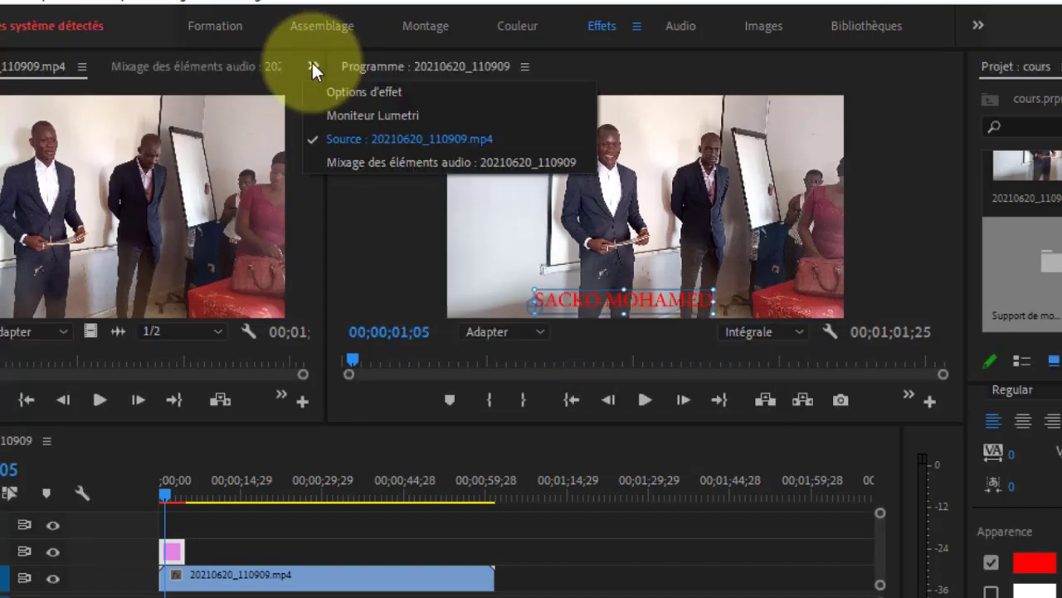
{"action": "left_click", "coordinate": [407, 89]}
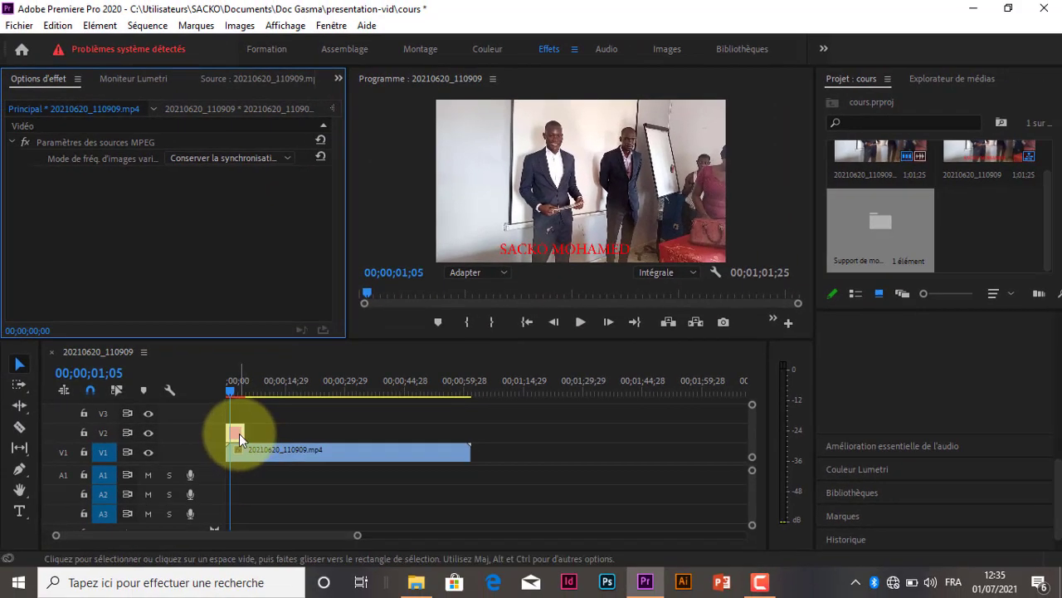
{"action": "left_click", "coordinate": [237, 433]}
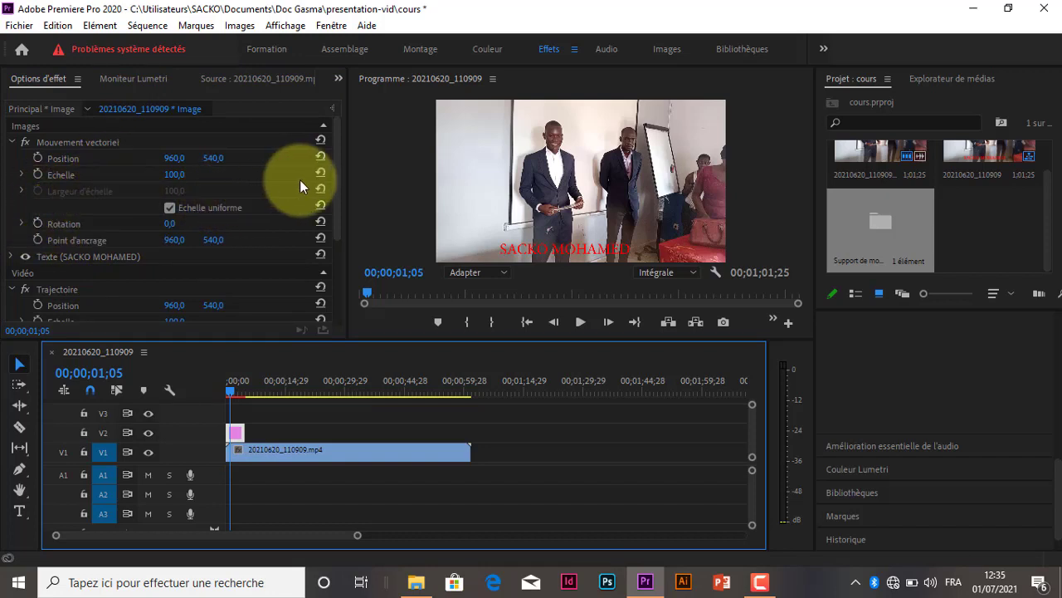
{"action": "left_click_drag", "start_coordinate": [338, 159], "coordinate": [346, 216]}
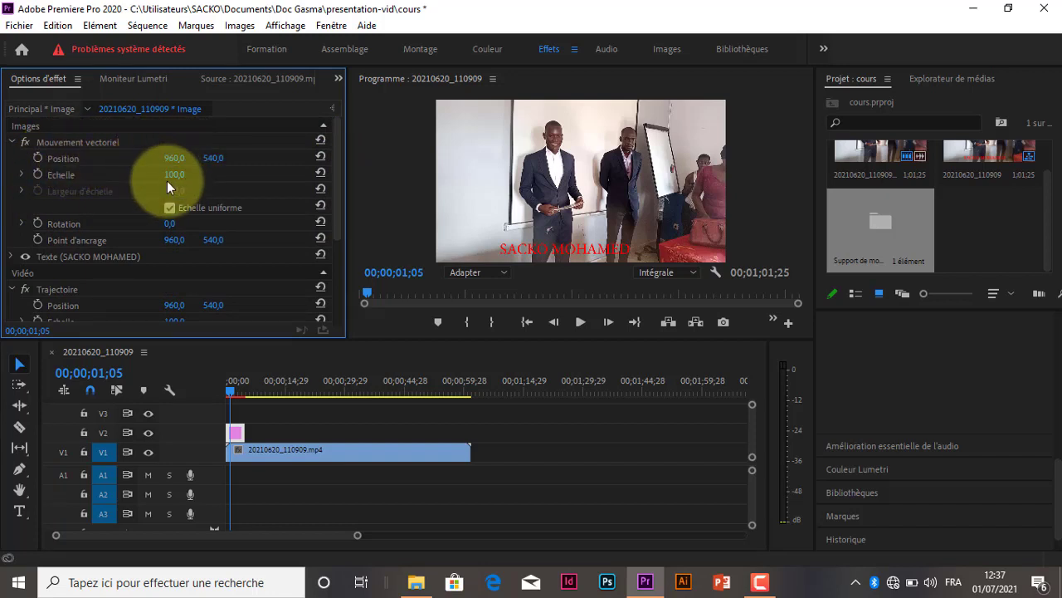
{"action": "left_click_drag", "start_coordinate": [178, 170], "coordinate": [136, 203]}
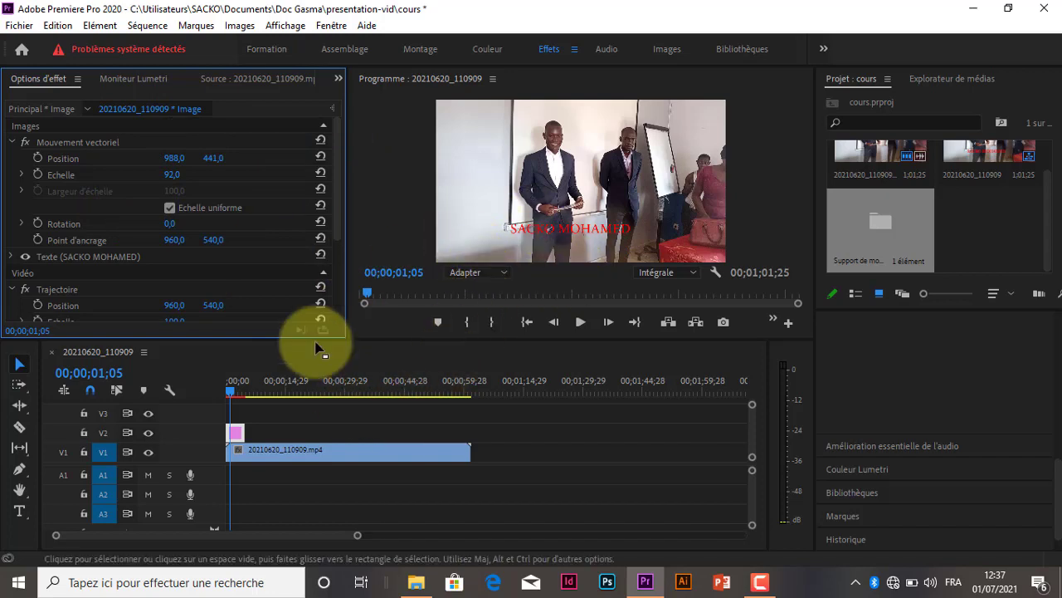
{"action": "left_click_drag", "start_coordinate": [173, 174], "coordinate": [220, 158]}
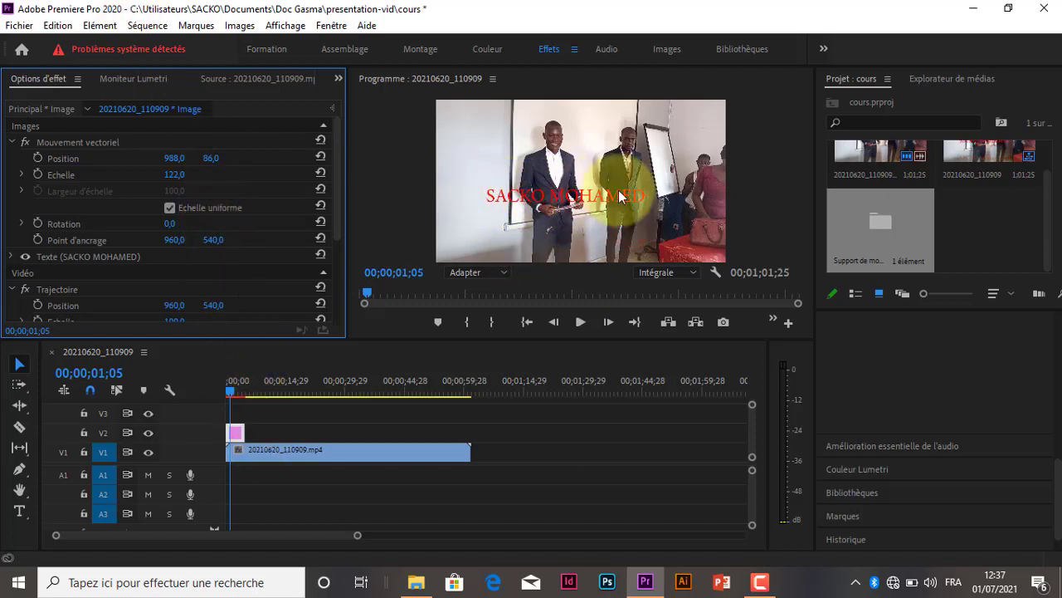
Return the playhead to the sequence start, search the effects for RECAD, and apply Recadrage to the title clip on V2
{"action": "left_click", "coordinate": [226, 387]}
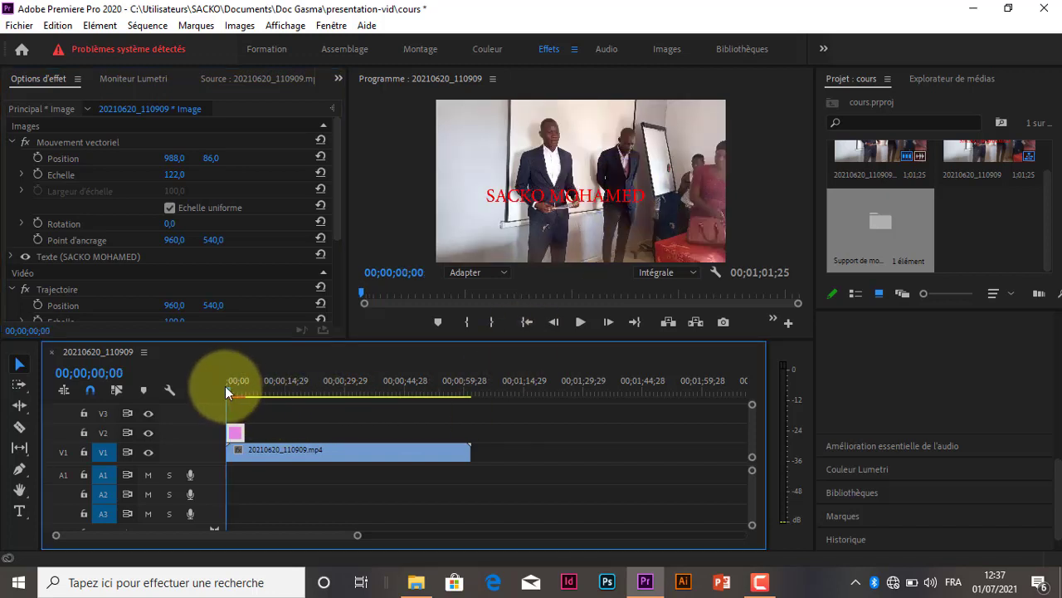
{"action": "left_click", "coordinate": [233, 429]}
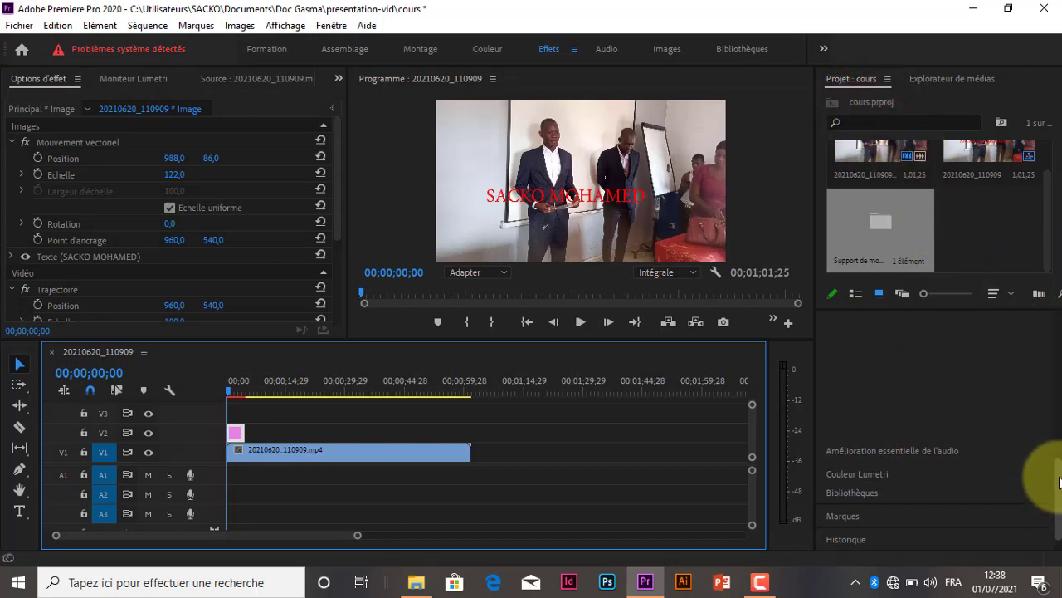
{"action": "left_click_drag", "start_coordinate": [1060, 483], "coordinate": [1060, 419]}
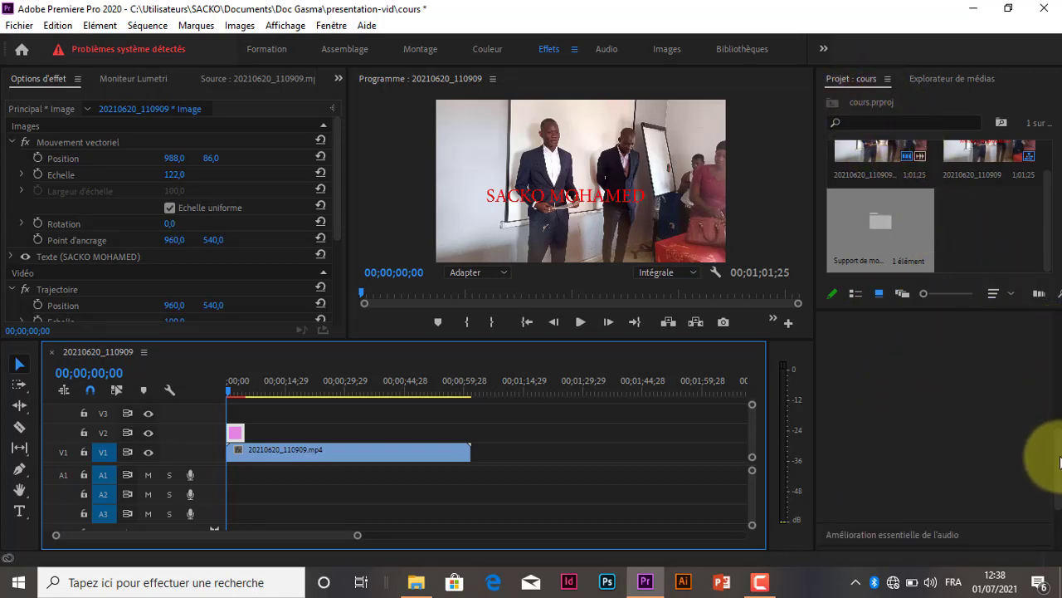
{"action": "left_click_drag", "start_coordinate": [1060, 458], "coordinate": [1058, 322]}
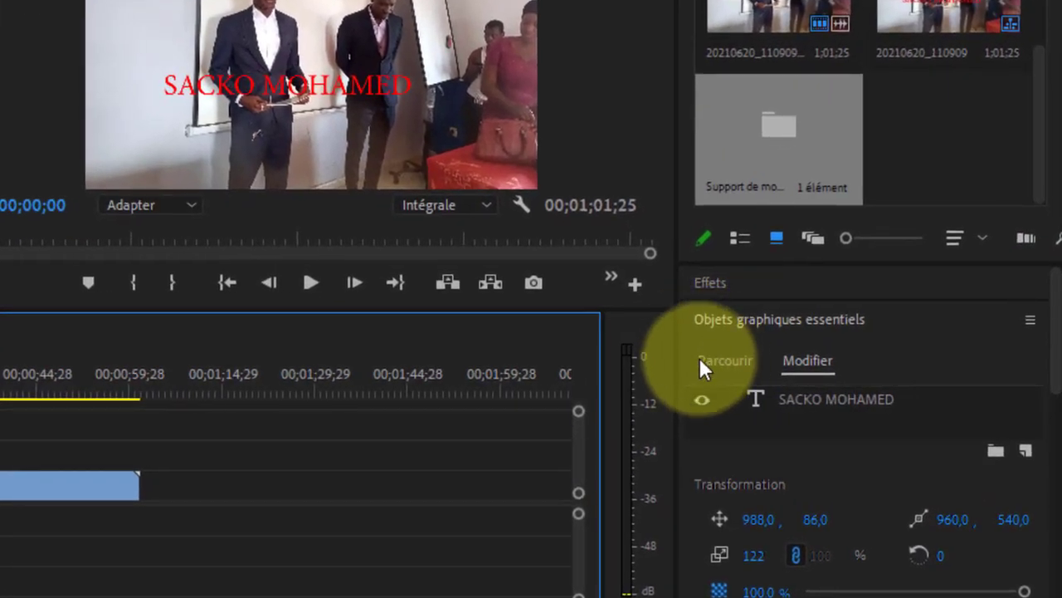
{"action": "left_click", "coordinate": [708, 283]}
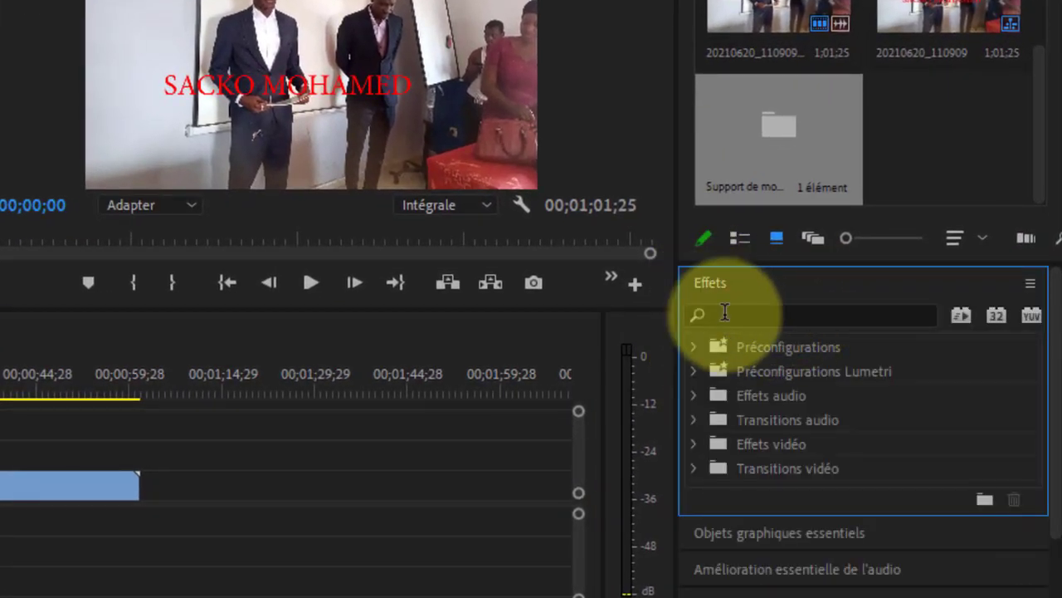
{"action": "left_click", "coordinate": [726, 312]}
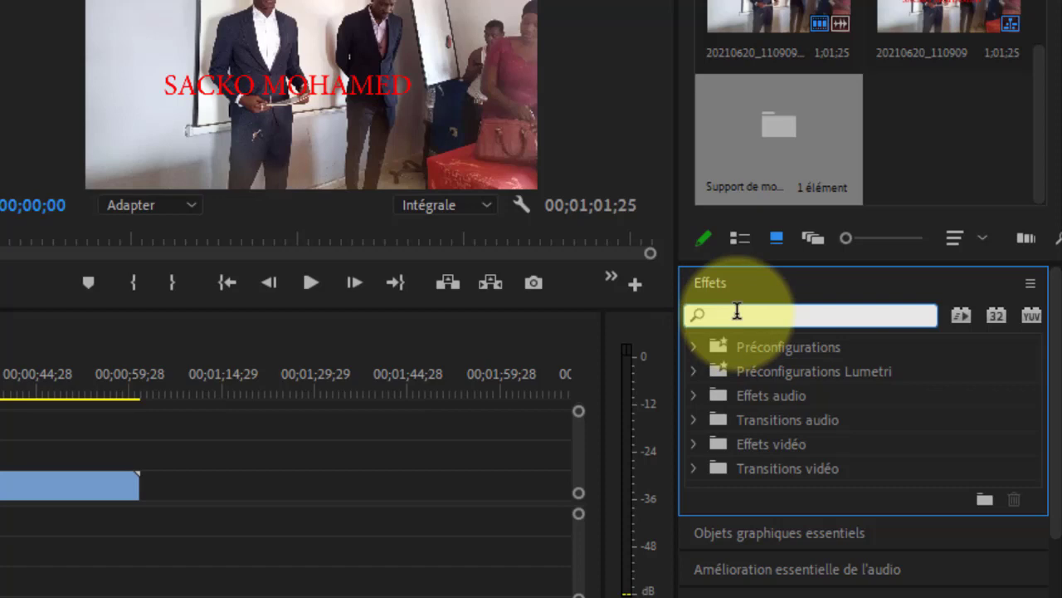
{"action": "type", "text": "RECAD"}
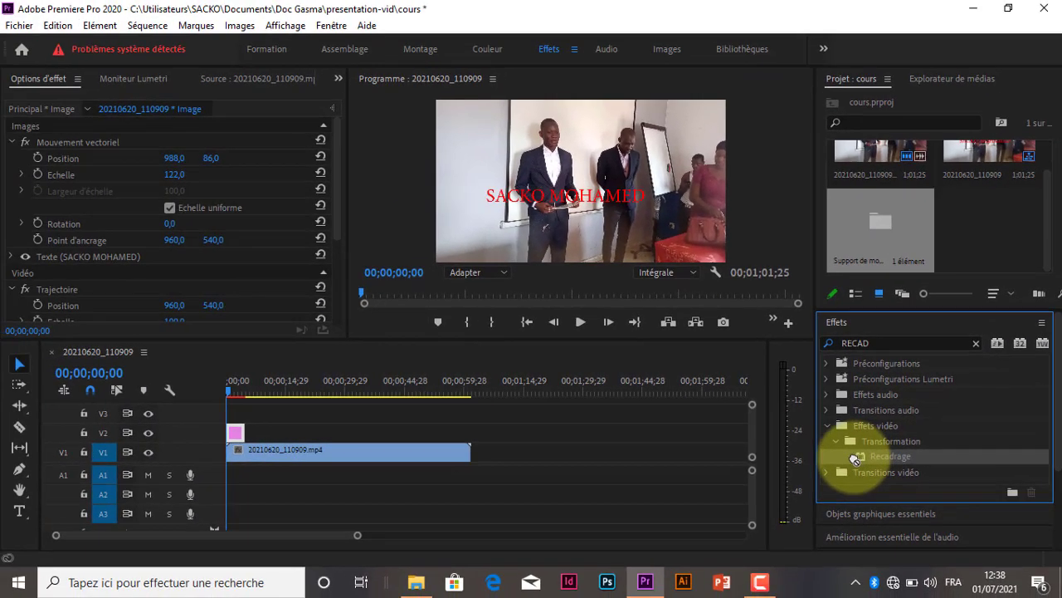
{"action": "left_click", "coordinate": [715, 494]}
{"action": "left_click_drag", "start_coordinate": [838, 459], "coordinate": [241, 437]}
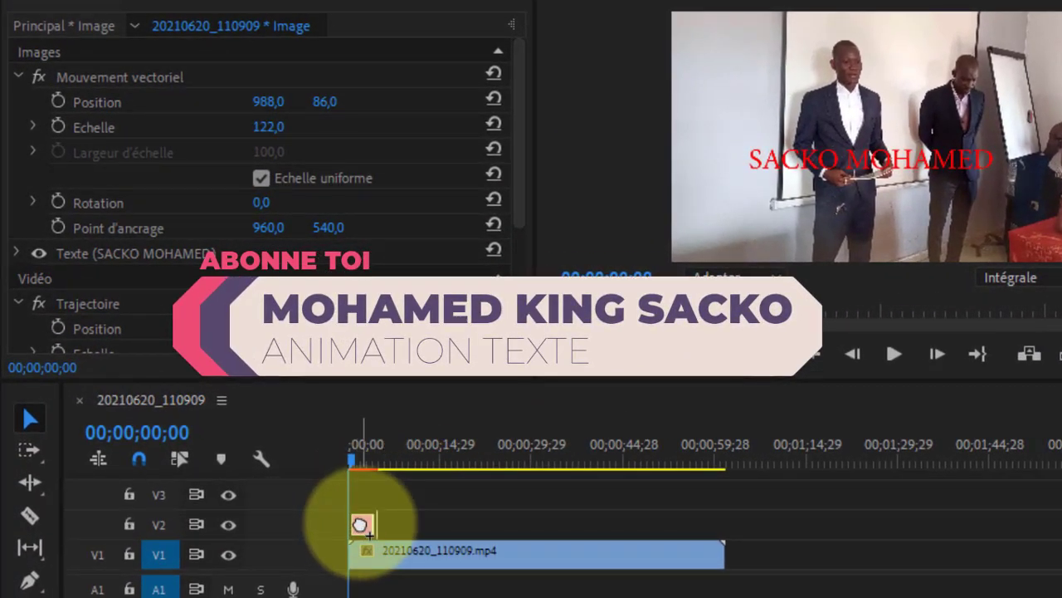
{"action": "left_click_drag", "start_coordinate": [360, 526], "coordinate": [358, 527]}
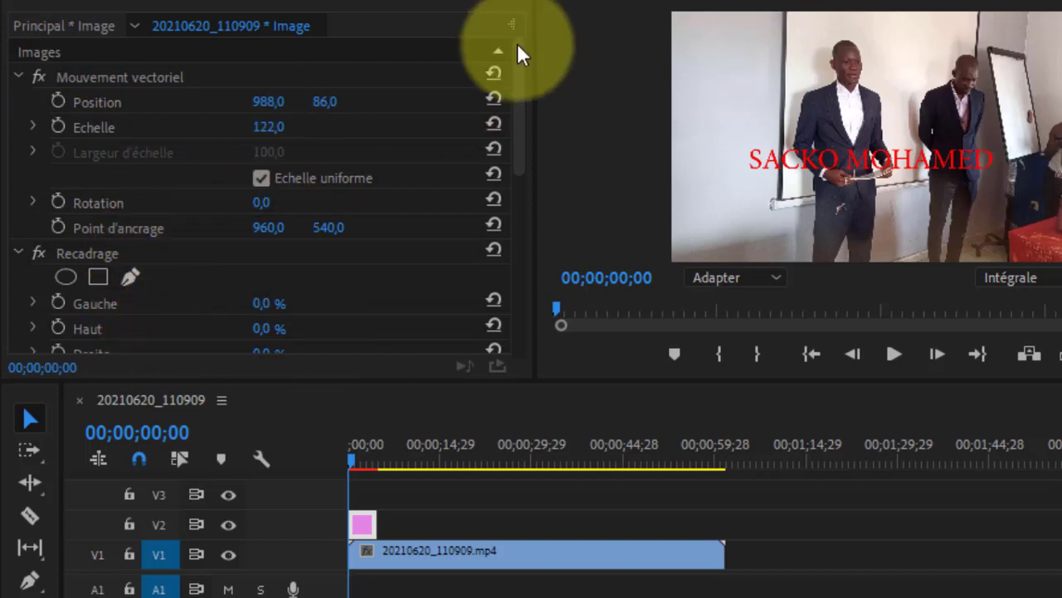
At the sequence start, set the title's Recadrage Droite value to 83% and enable keyframing for it
{"action": "left_click_drag", "start_coordinate": [517, 84], "coordinate": [526, 185]}
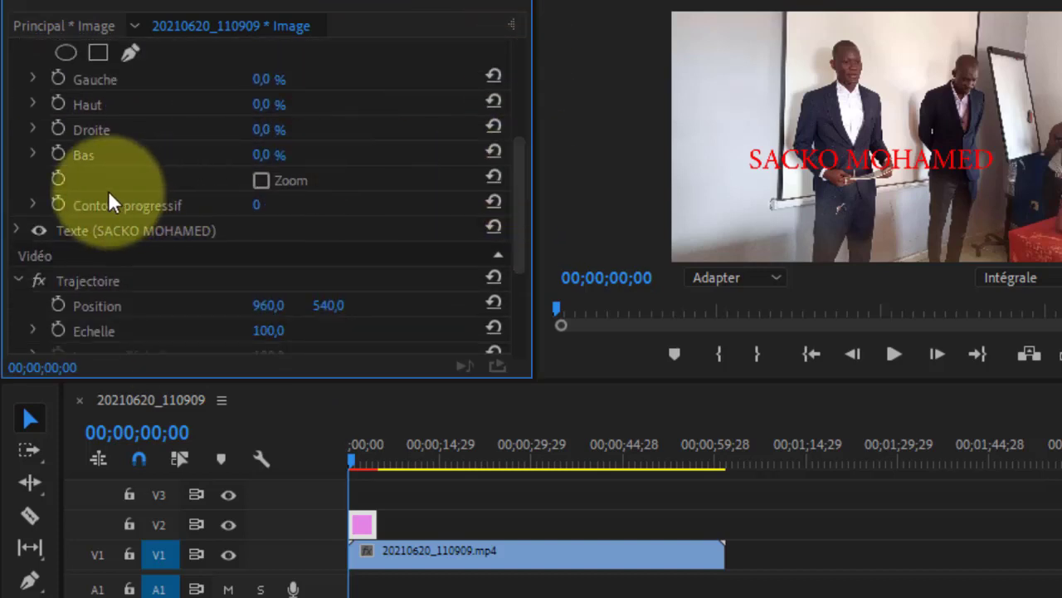
{"action": "left_click_drag", "start_coordinate": [523, 200], "coordinate": [527, 166]}
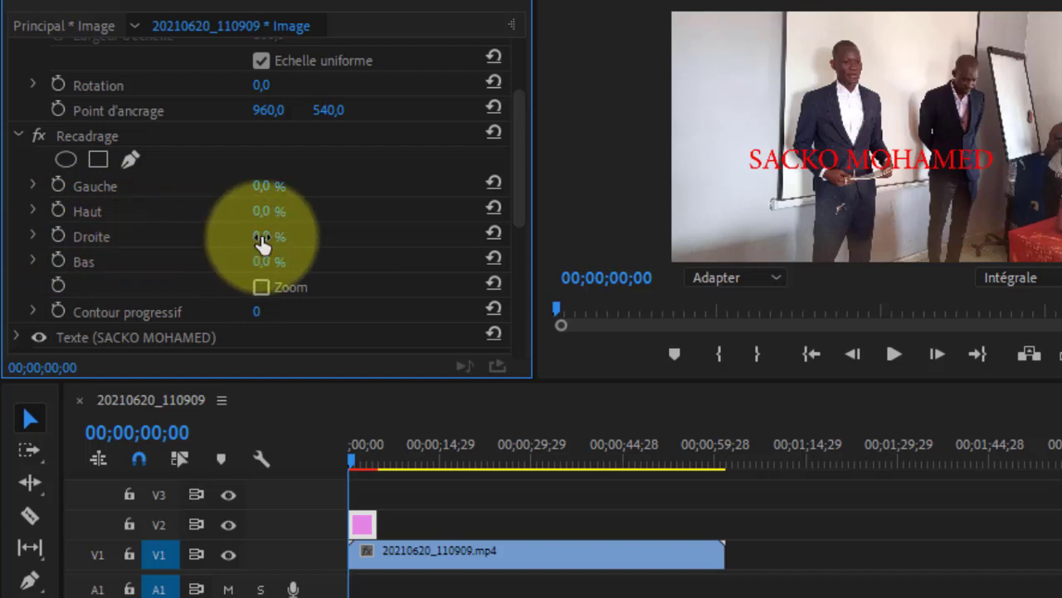
{"action": "left_click_drag", "start_coordinate": [259, 242], "coordinate": [355, 238]}
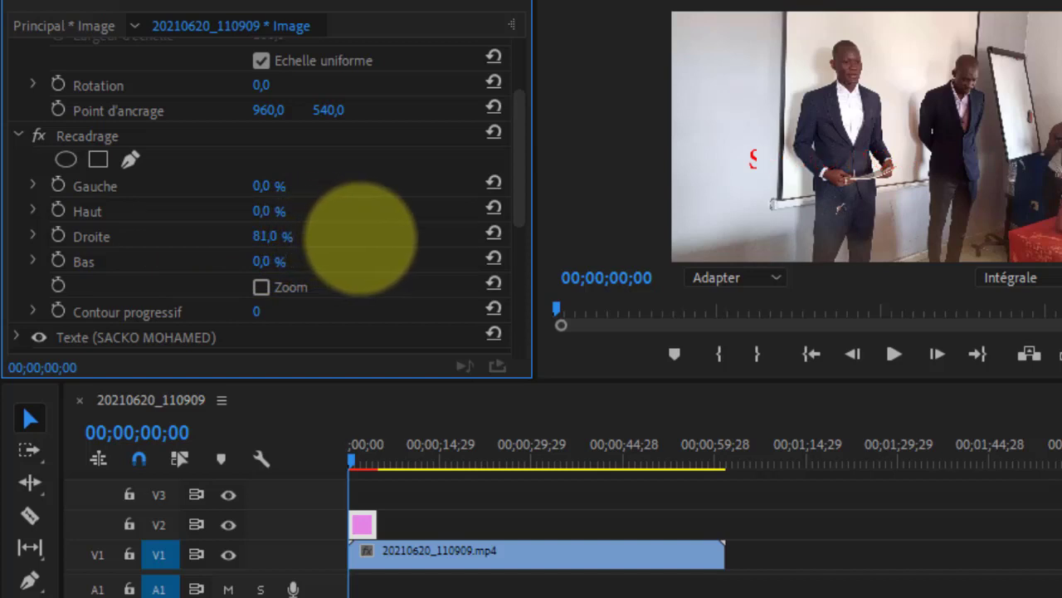
{"action": "left_click", "coordinate": [60, 236]}
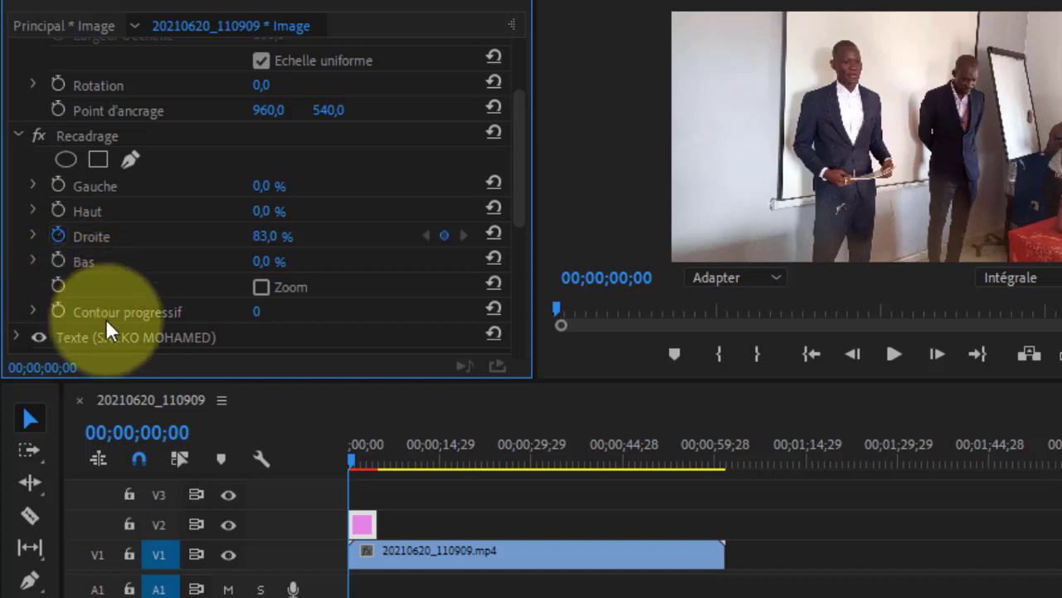
At 00;00;04;08, near the end of the title clip, reset Recadrage Droite to 0% as a second keyframe
{"action": "left_click", "coordinate": [353, 456]}
{"action": "left_click_drag", "start_coordinate": [372, 458], "coordinate": [376, 457]}
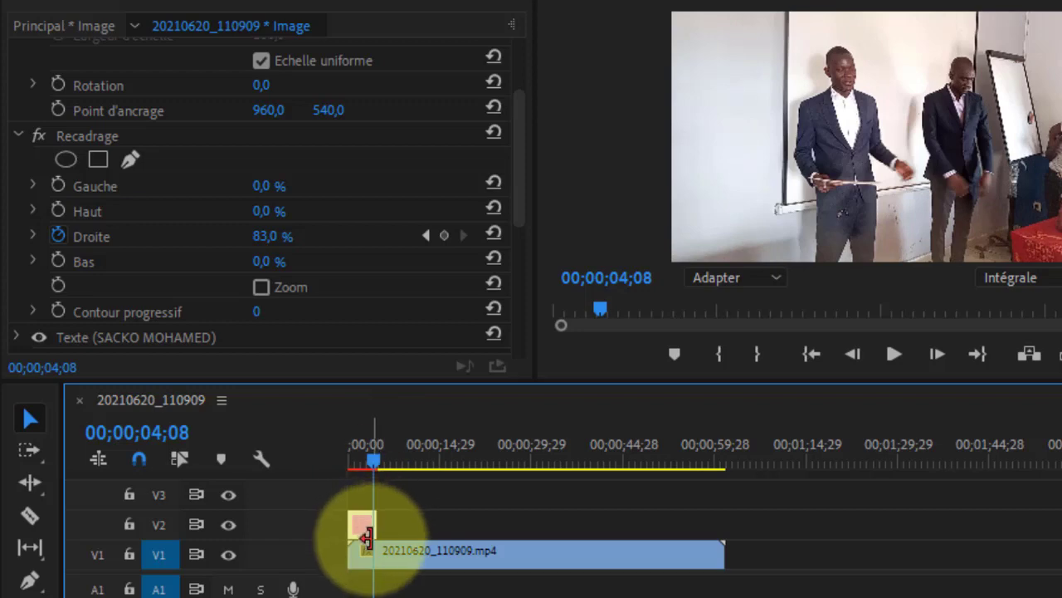
{"action": "left_click", "coordinate": [493, 230]}
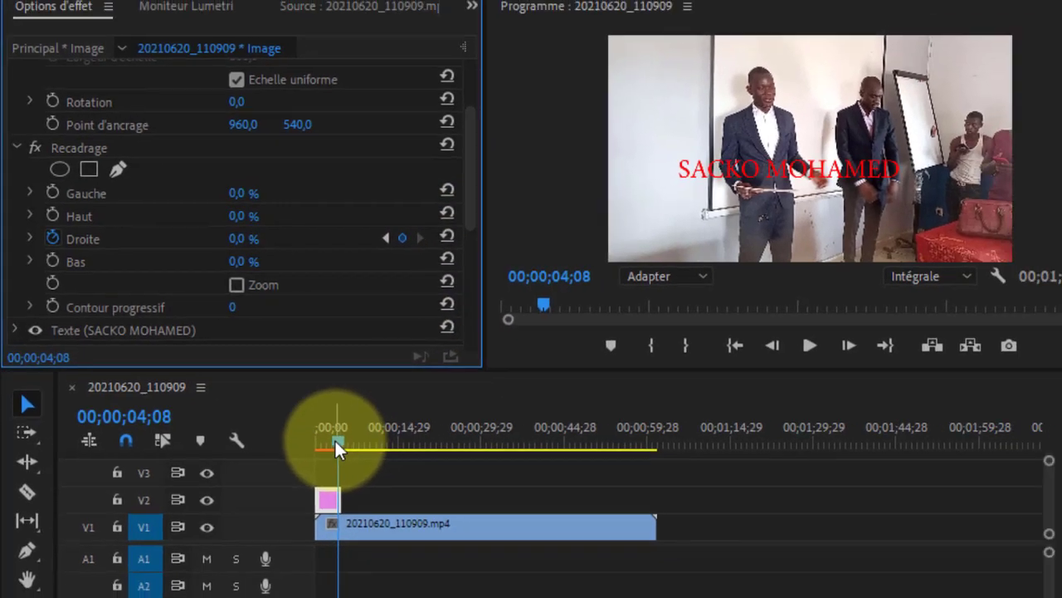
Play the sequence from its start twice to preview the title's cropping reveal animation
{"action": "left_click_drag", "start_coordinate": [335, 441], "coordinate": [274, 441]}
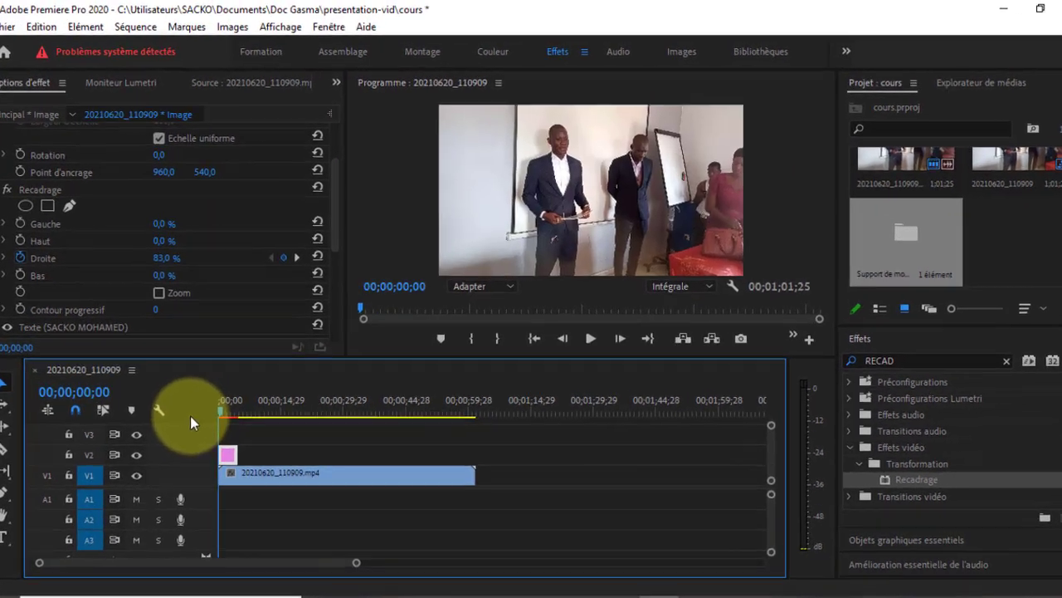
{"action": "key", "text": "space"}
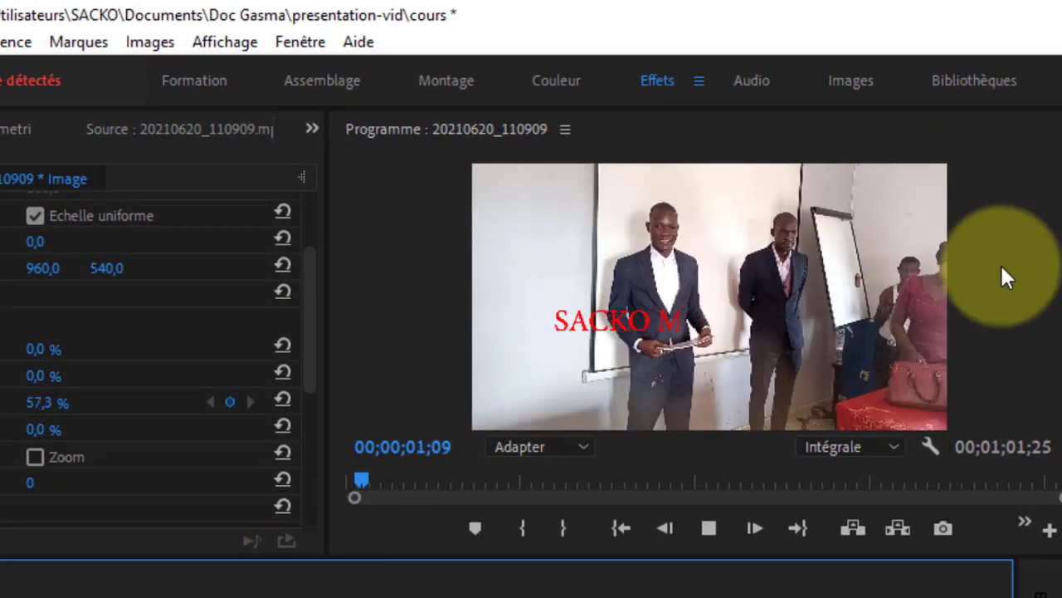
{"action": "left_click", "coordinate": [741, 526]}
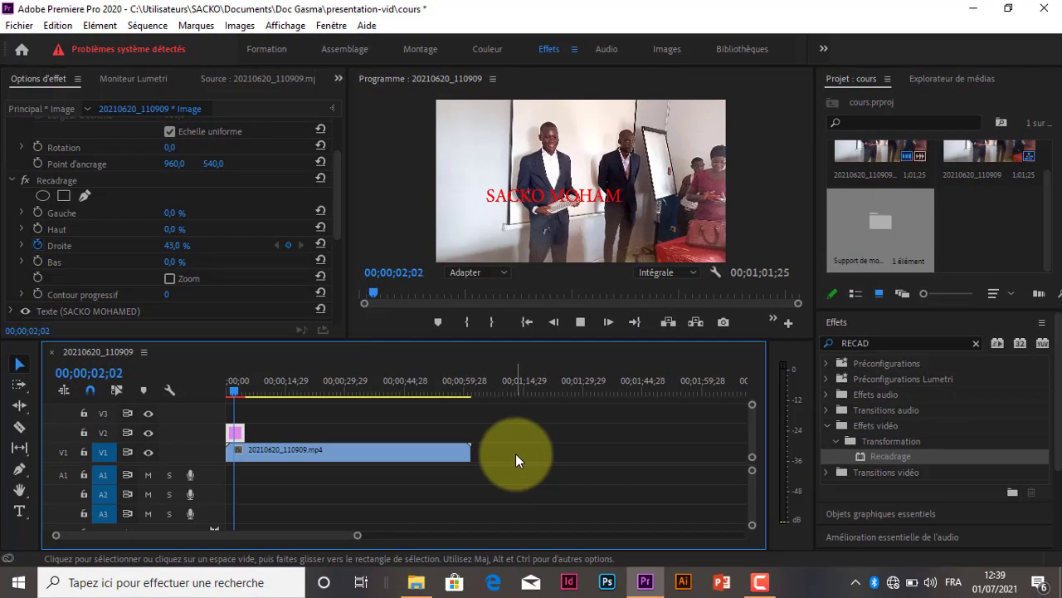
{"action": "key", "text": "space"}
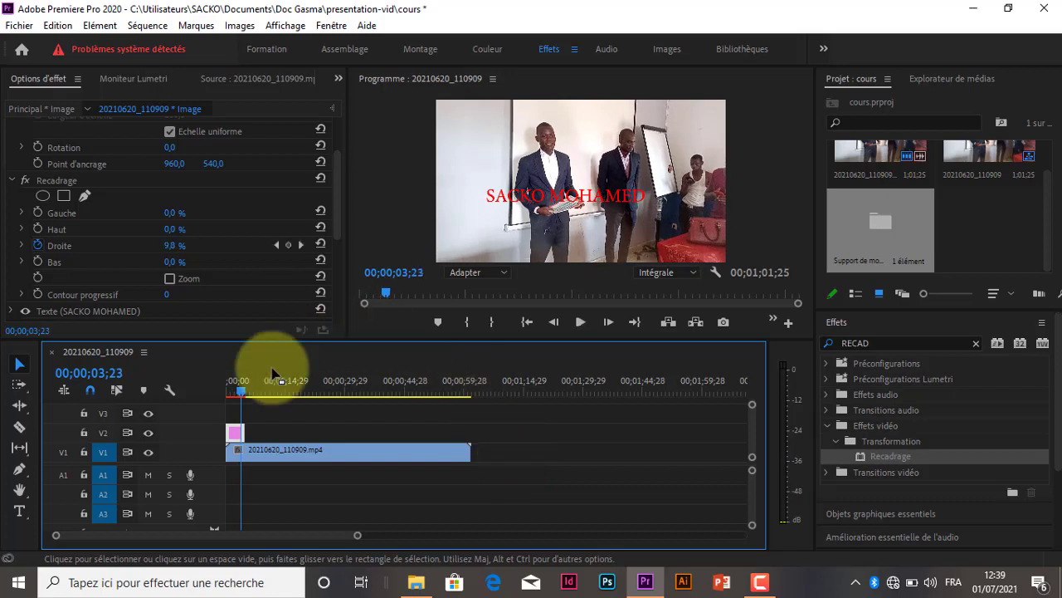
{"action": "left_click_drag", "start_coordinate": [240, 390], "coordinate": [214, 390]}
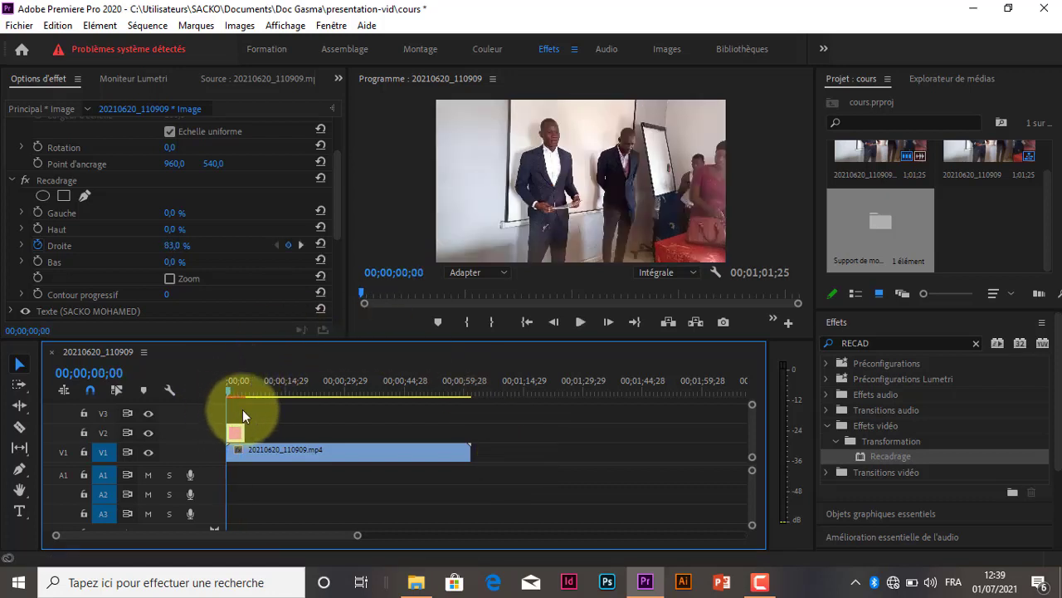
{"action": "key", "text": "space"}
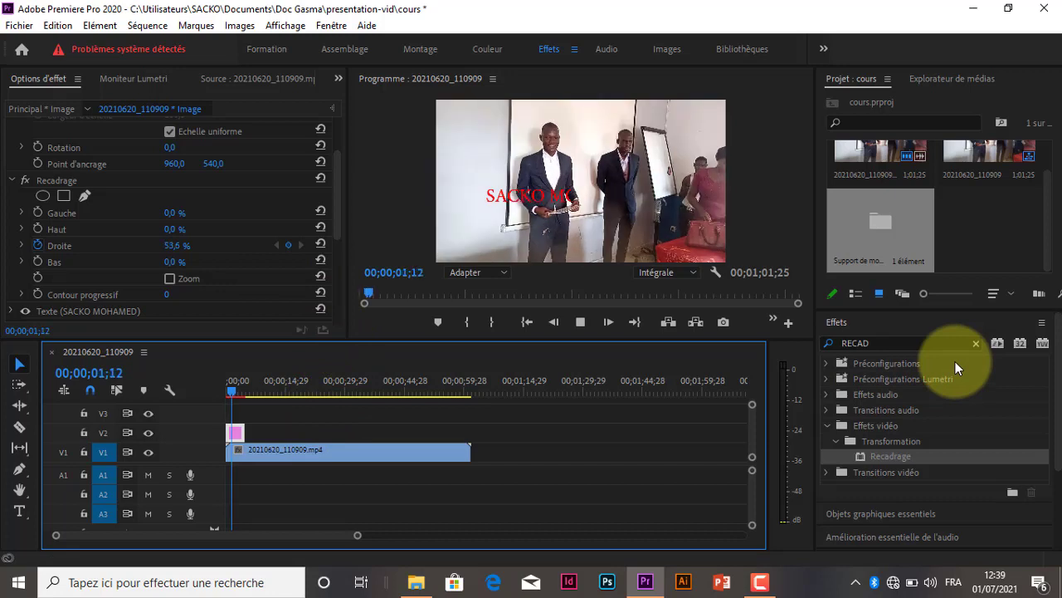
{"action": "key", "text": "space"}
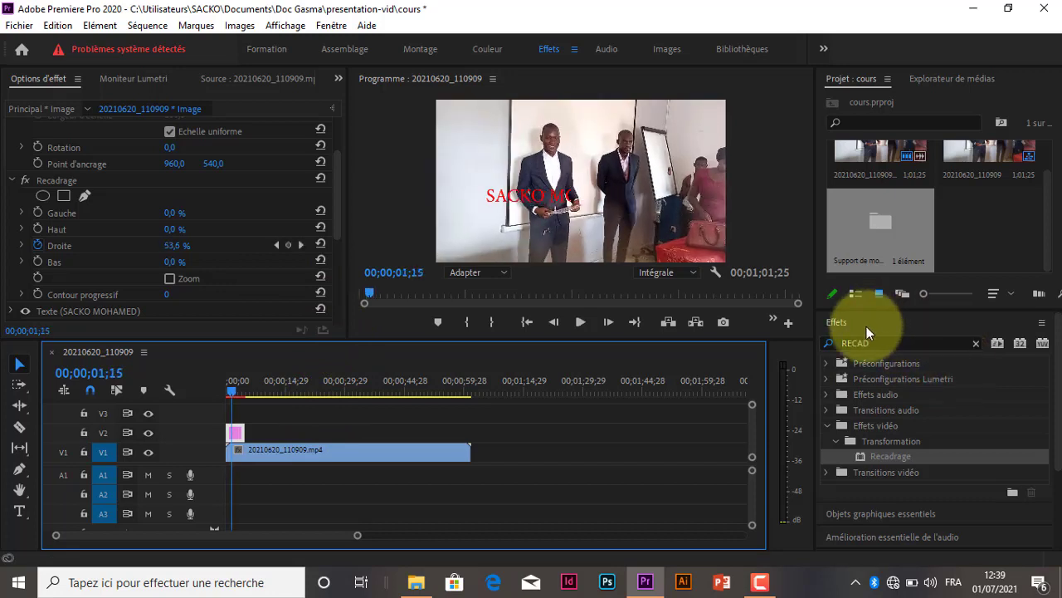
{"action": "left_click_drag", "start_coordinate": [869, 446], "coordinate": [239, 438]}
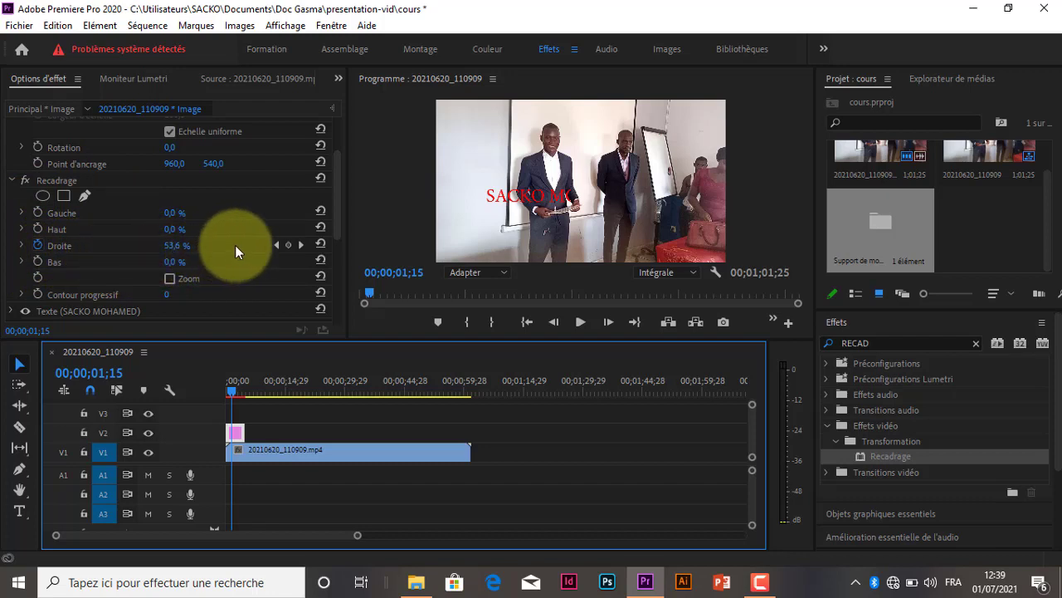
{"action": "left_click", "coordinate": [38, 246]}
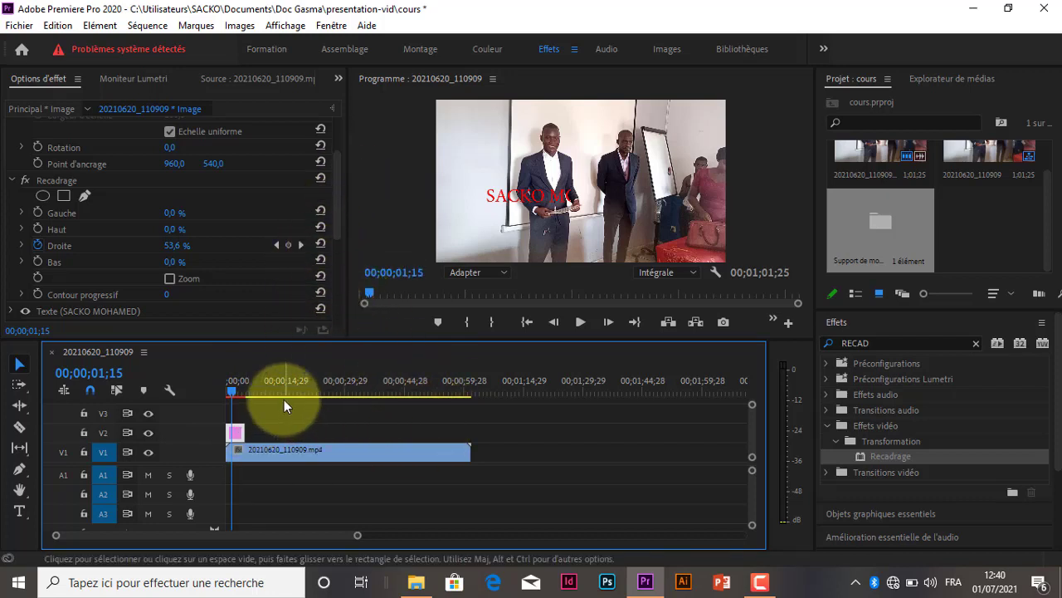
Resume playback to view the rest of the title's reveal, and minimise Premiere Pro to show the desktop
{"action": "key", "text": "space"}
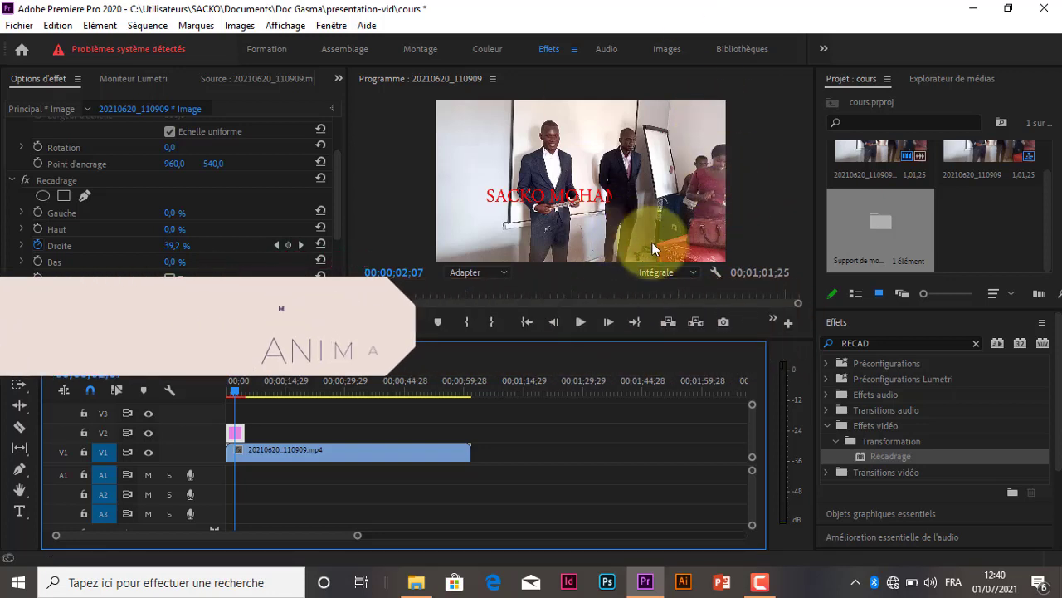
{"action": "left_click", "coordinate": [581, 322]}
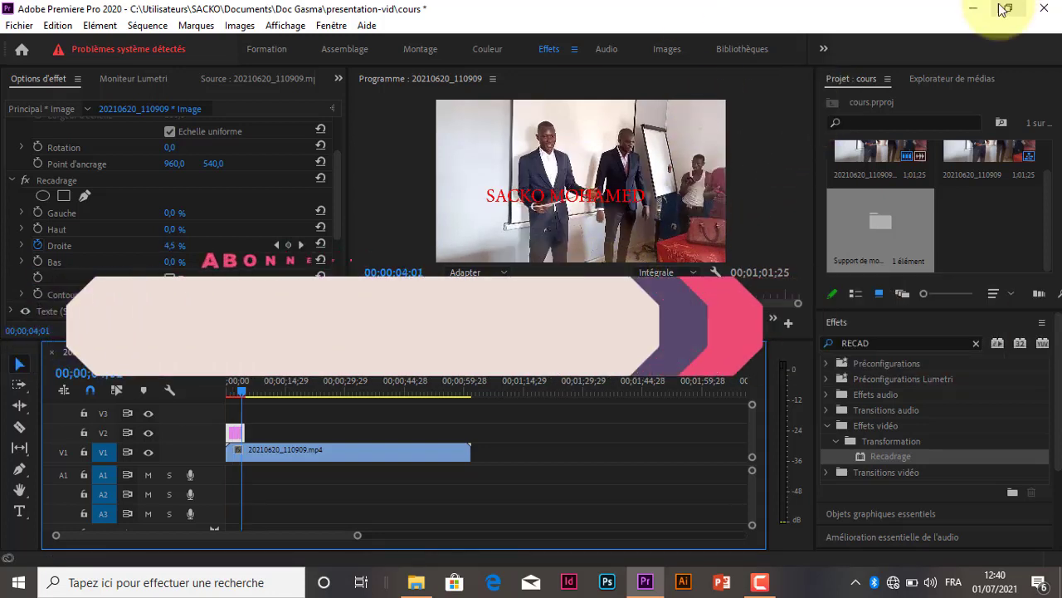
{"action": "left_click", "coordinate": [982, 15]}
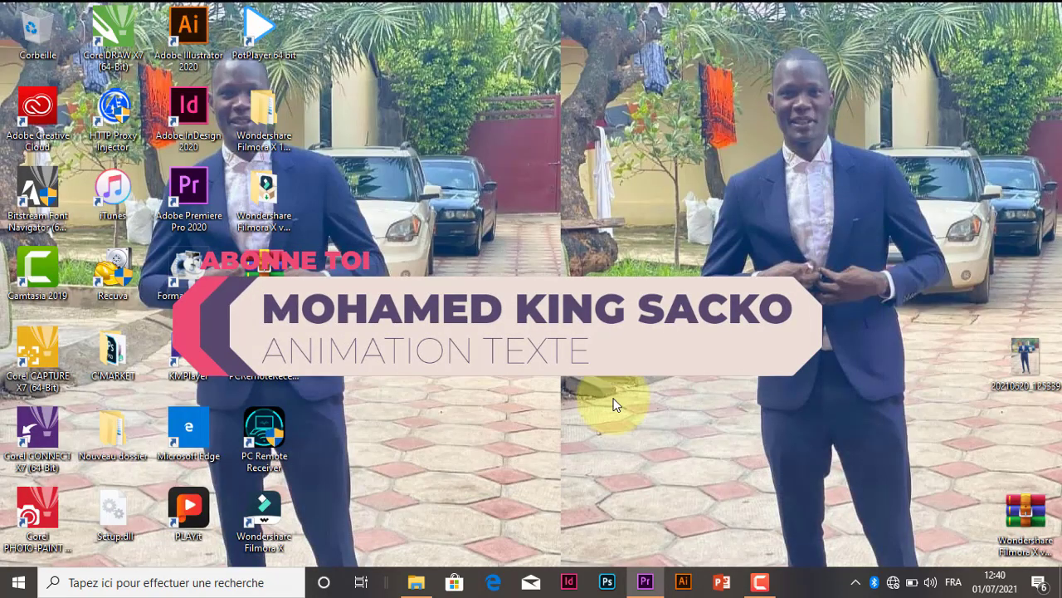